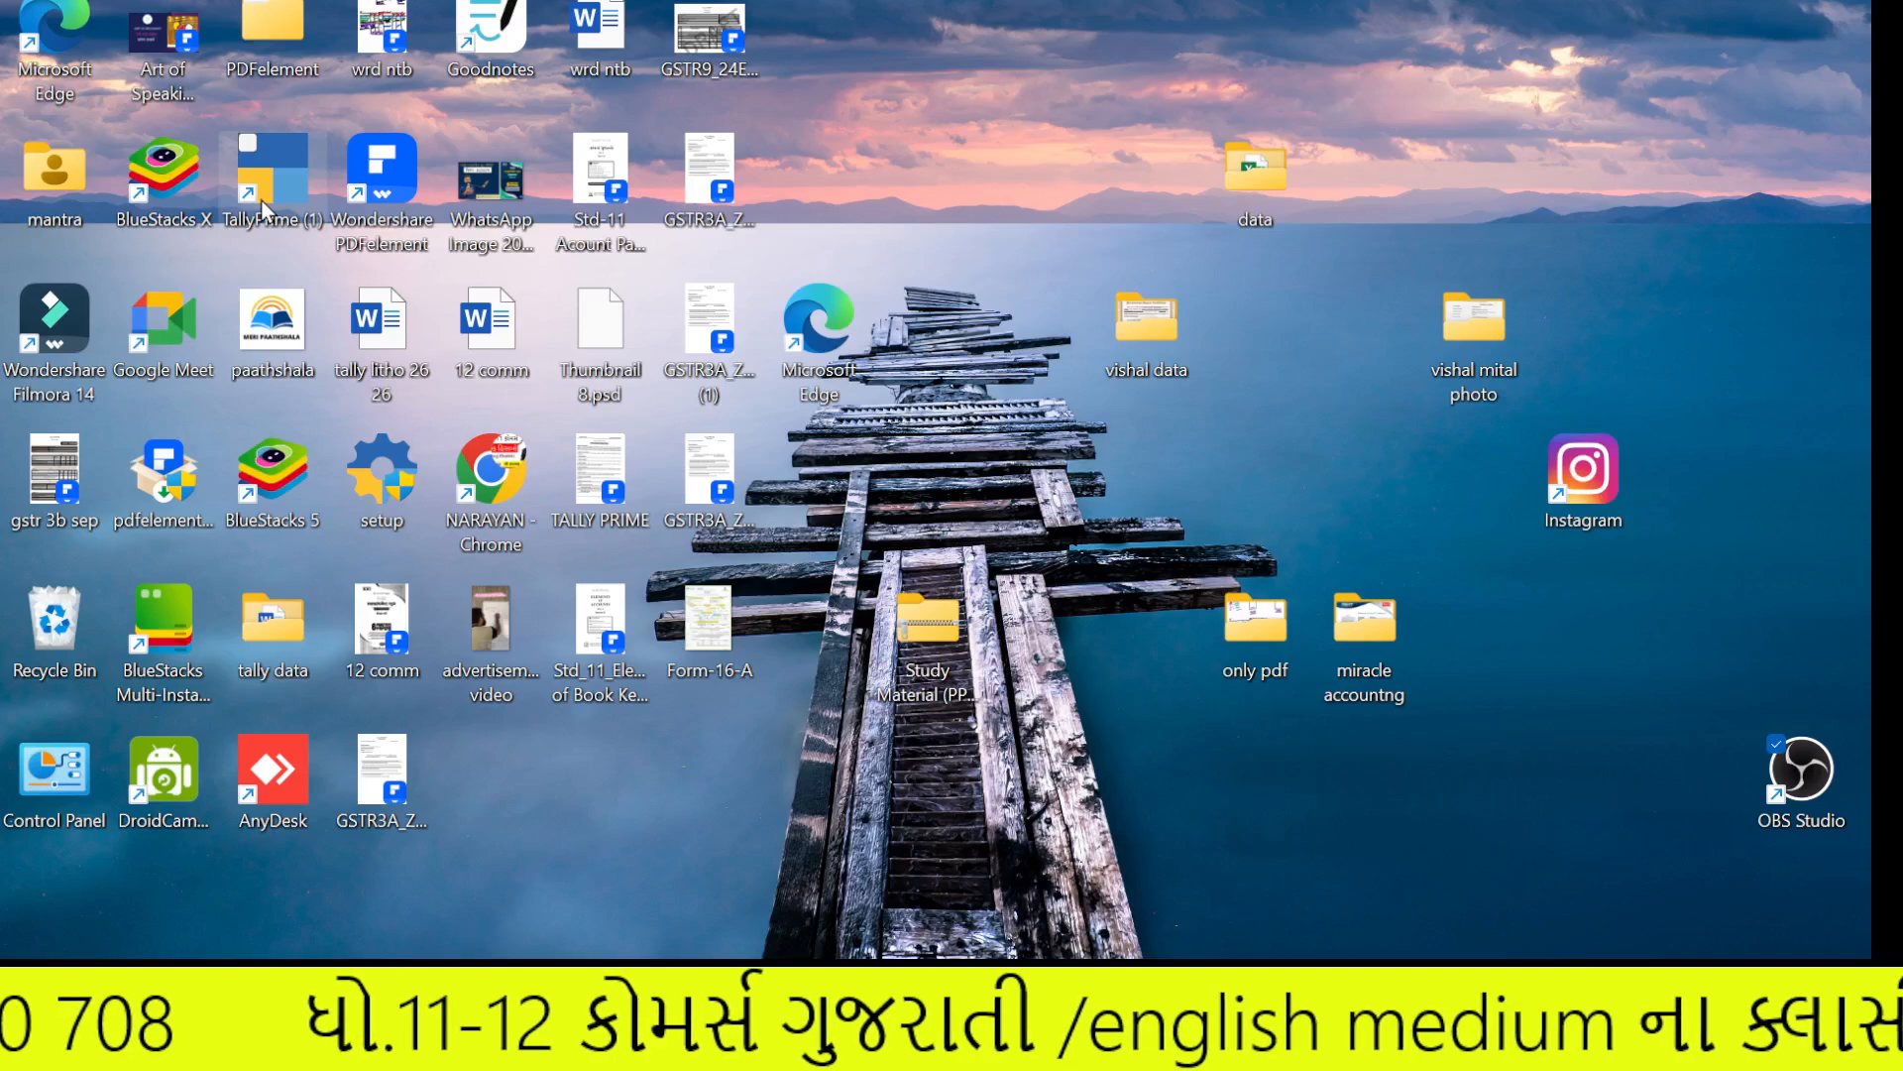
# - Launch TallyPrime from the desktop and continue in Educational Mode
pyautogui.doubleClick(264, 209)
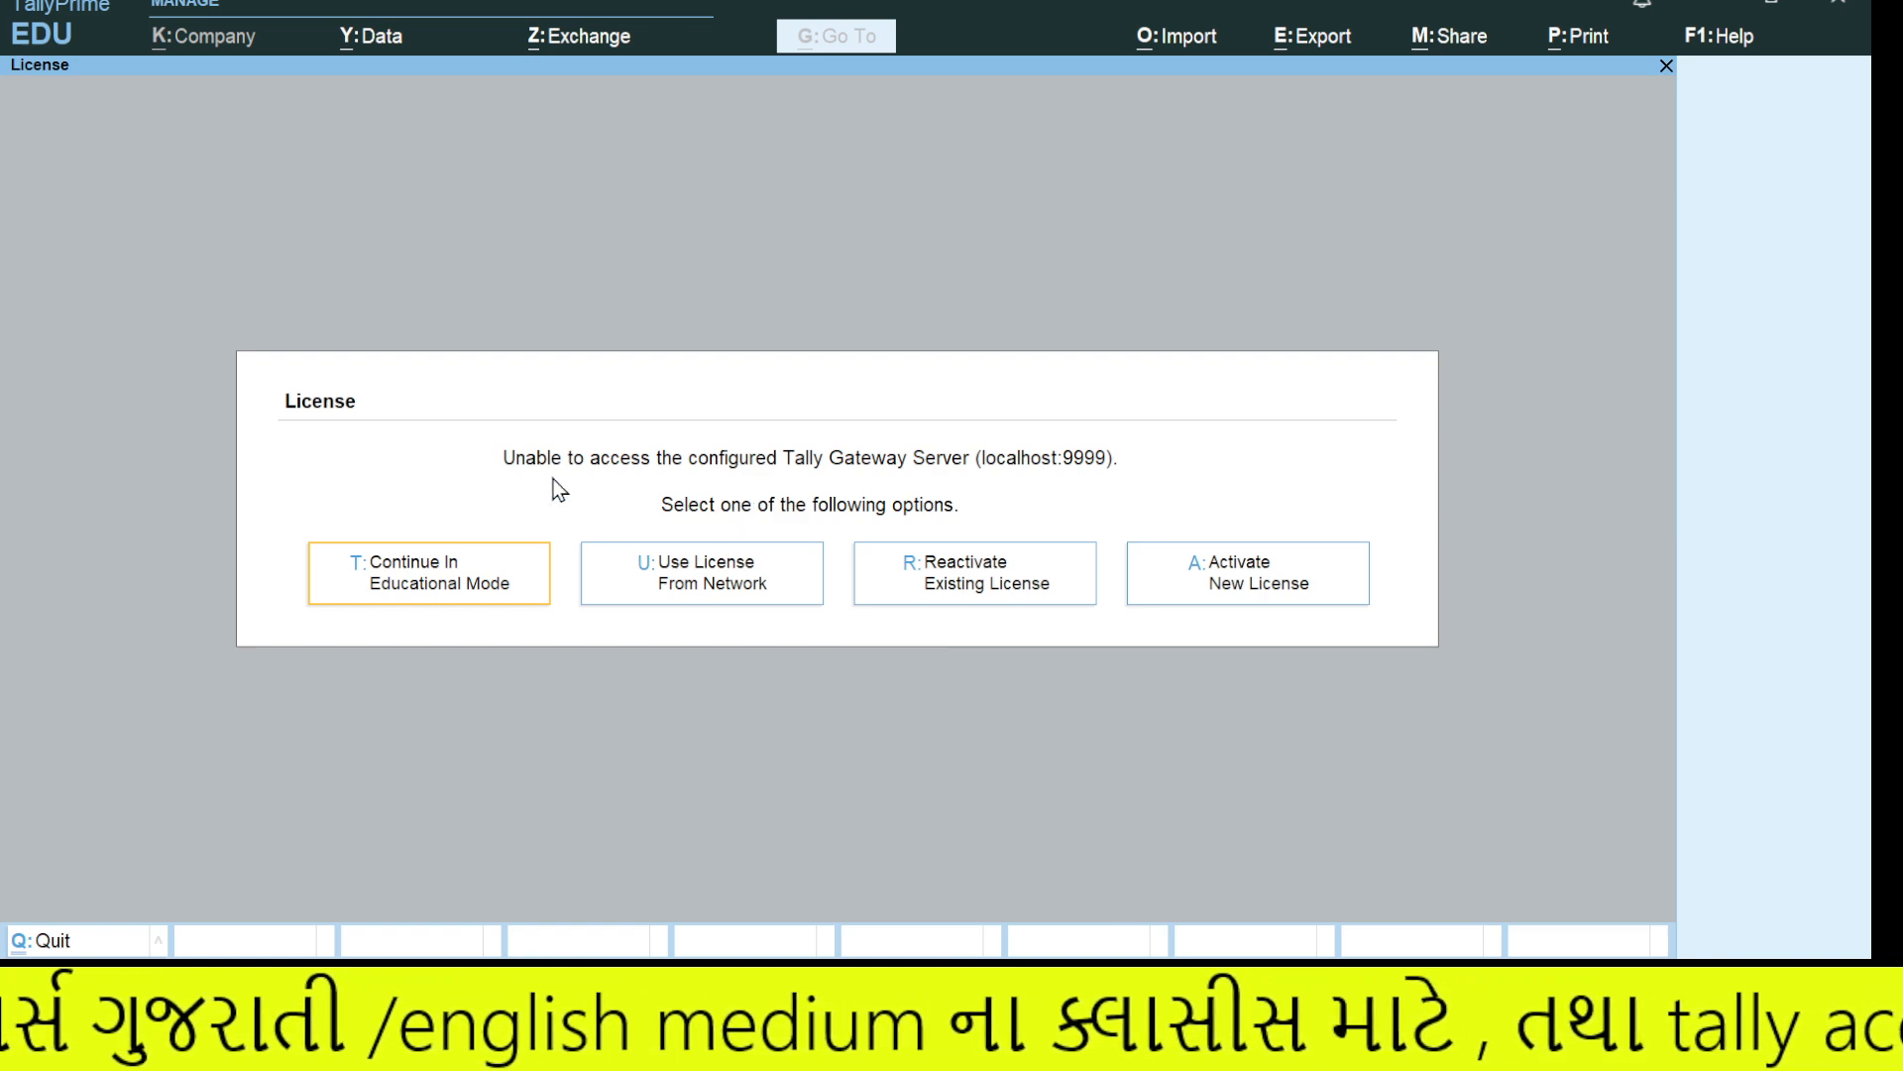
pyautogui.click(452, 580)
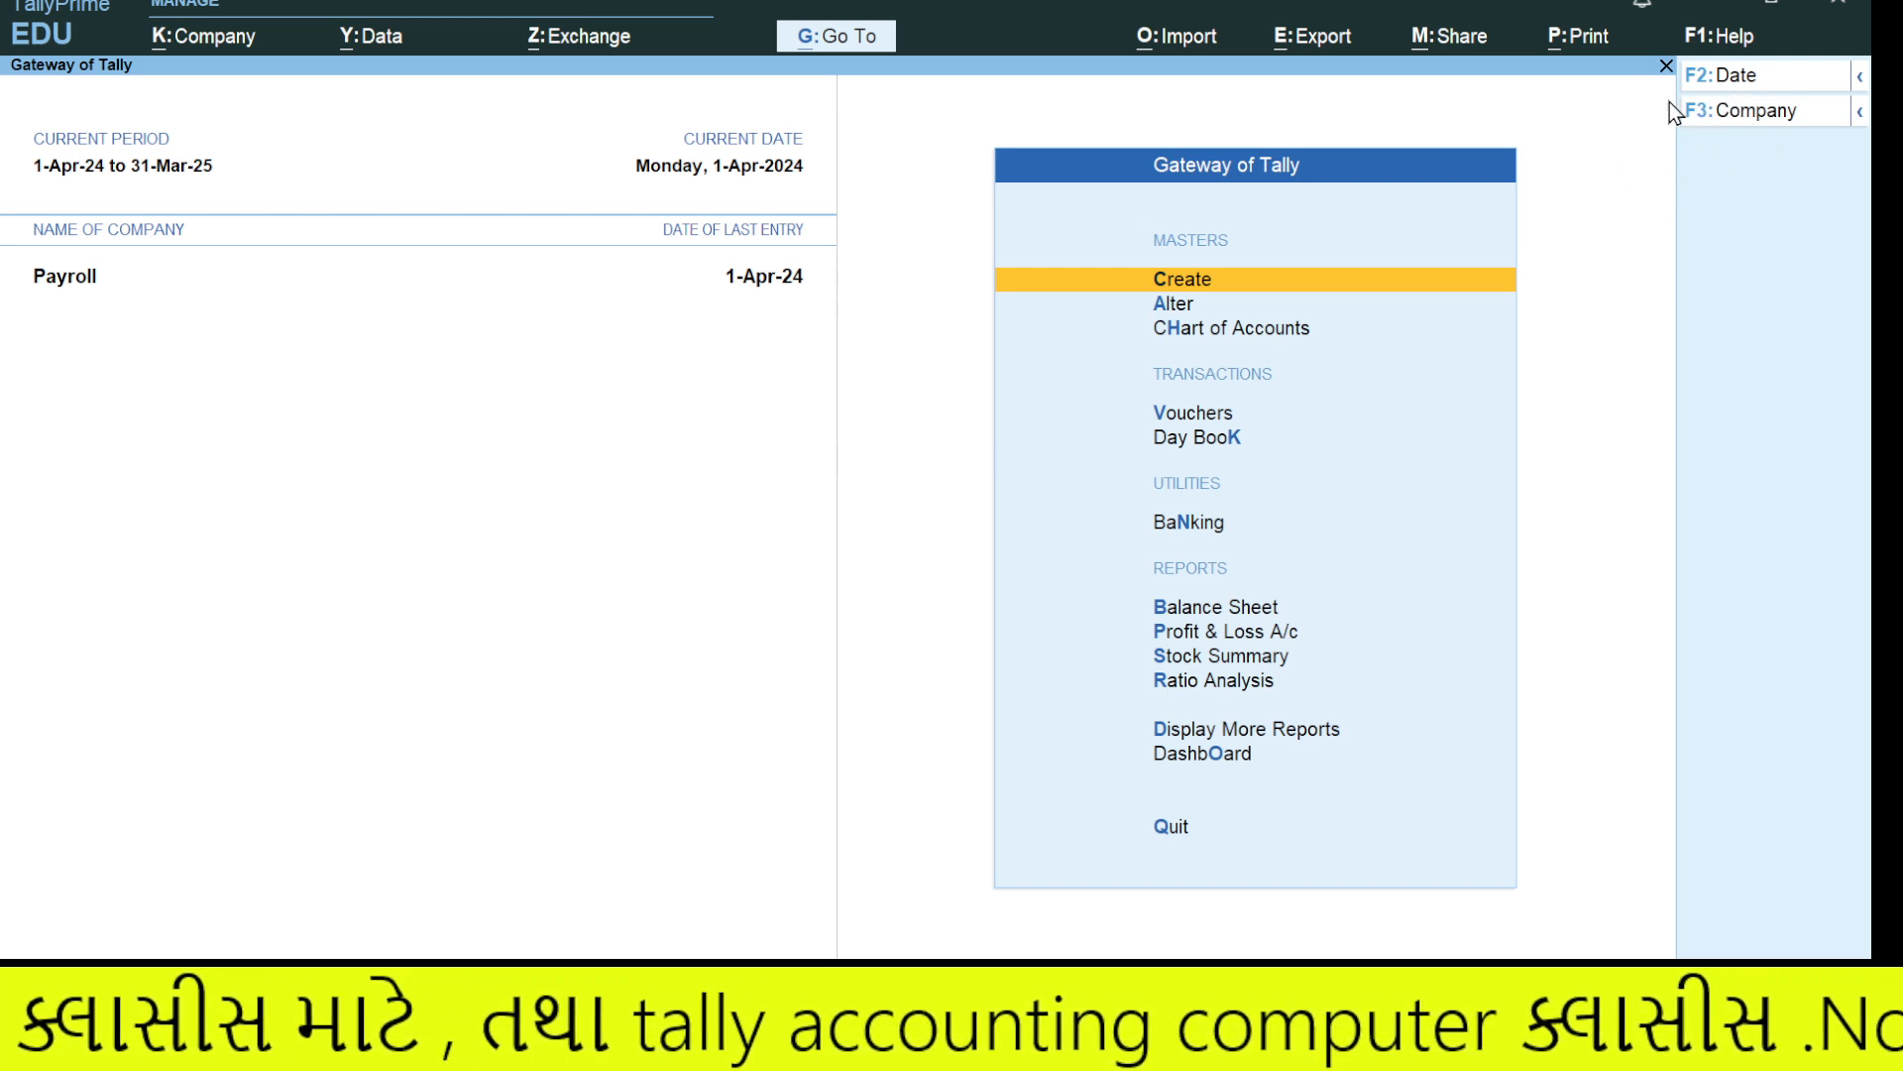
# - Open the form for creating a new company from the list of companies
pyautogui.click(1721, 112)
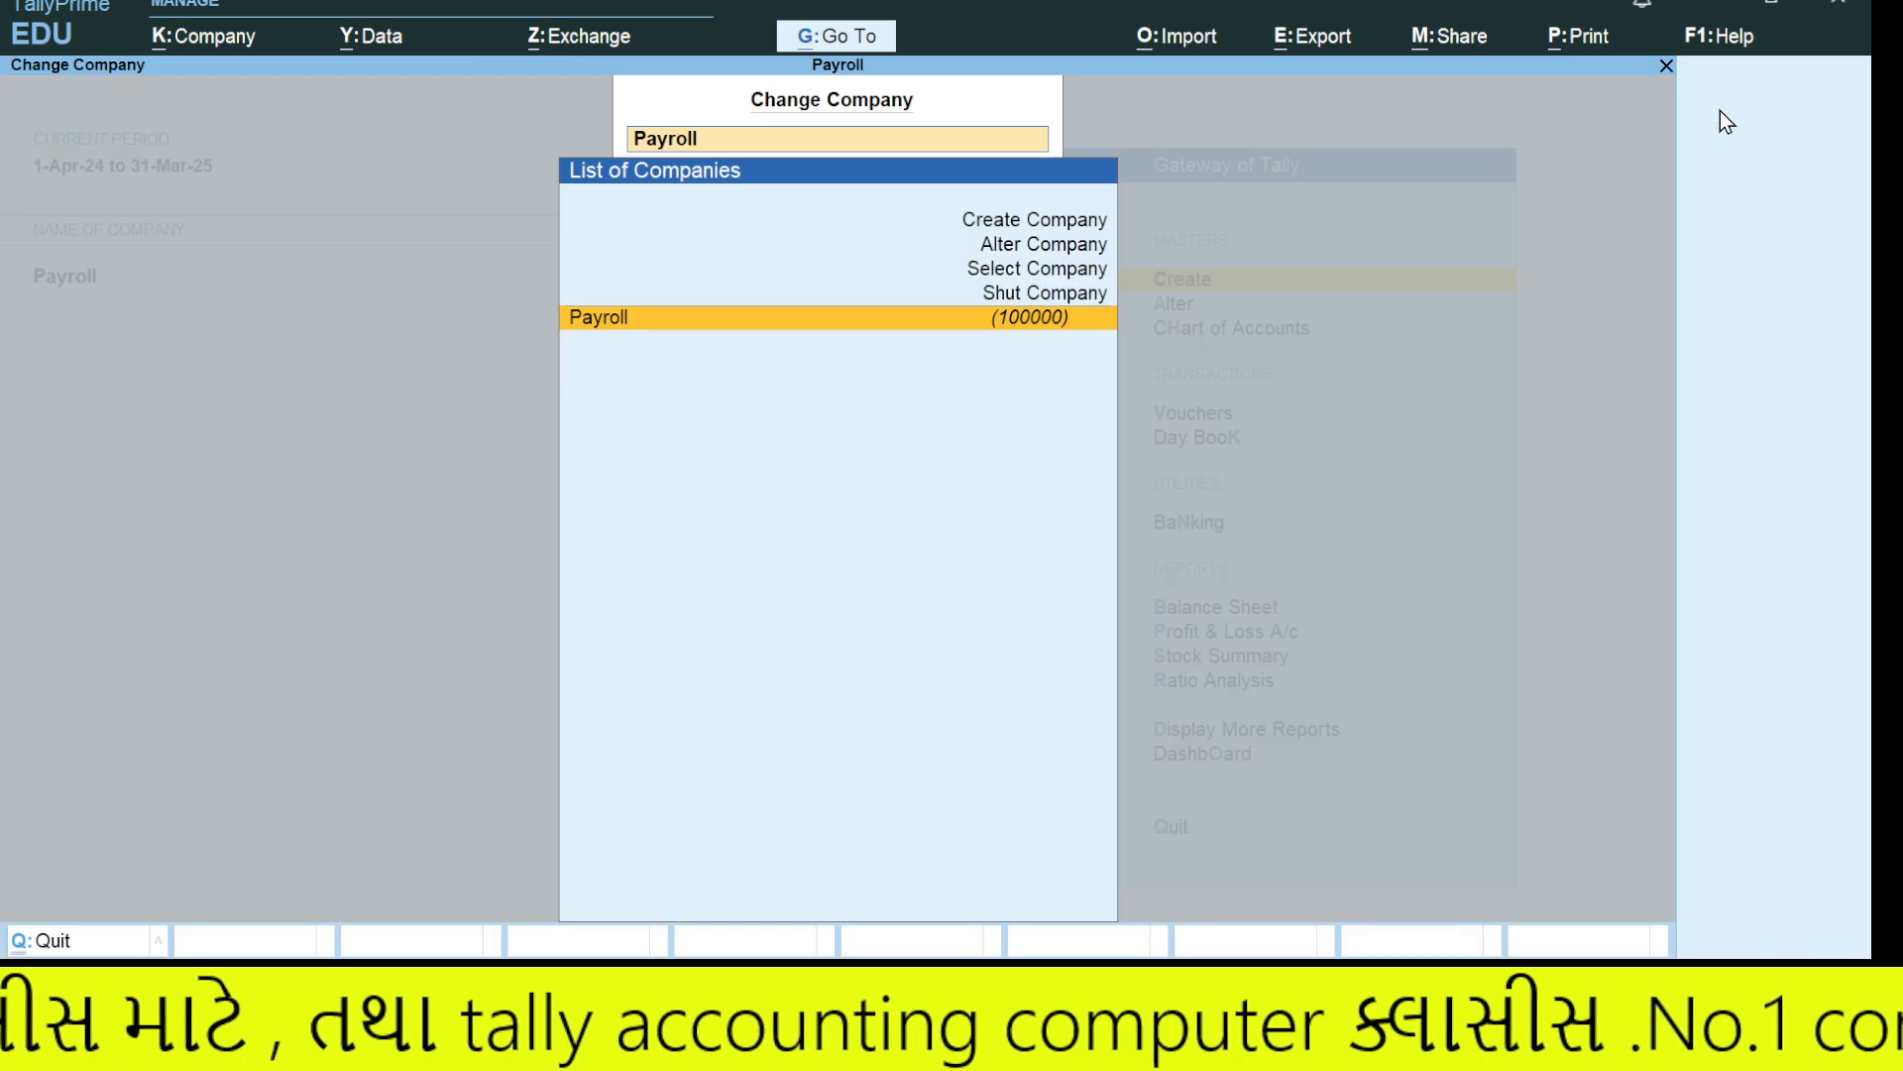
pyautogui.press('Up')
pyautogui.press('Up')
pyautogui.press('Up')
pyautogui.press('Up')
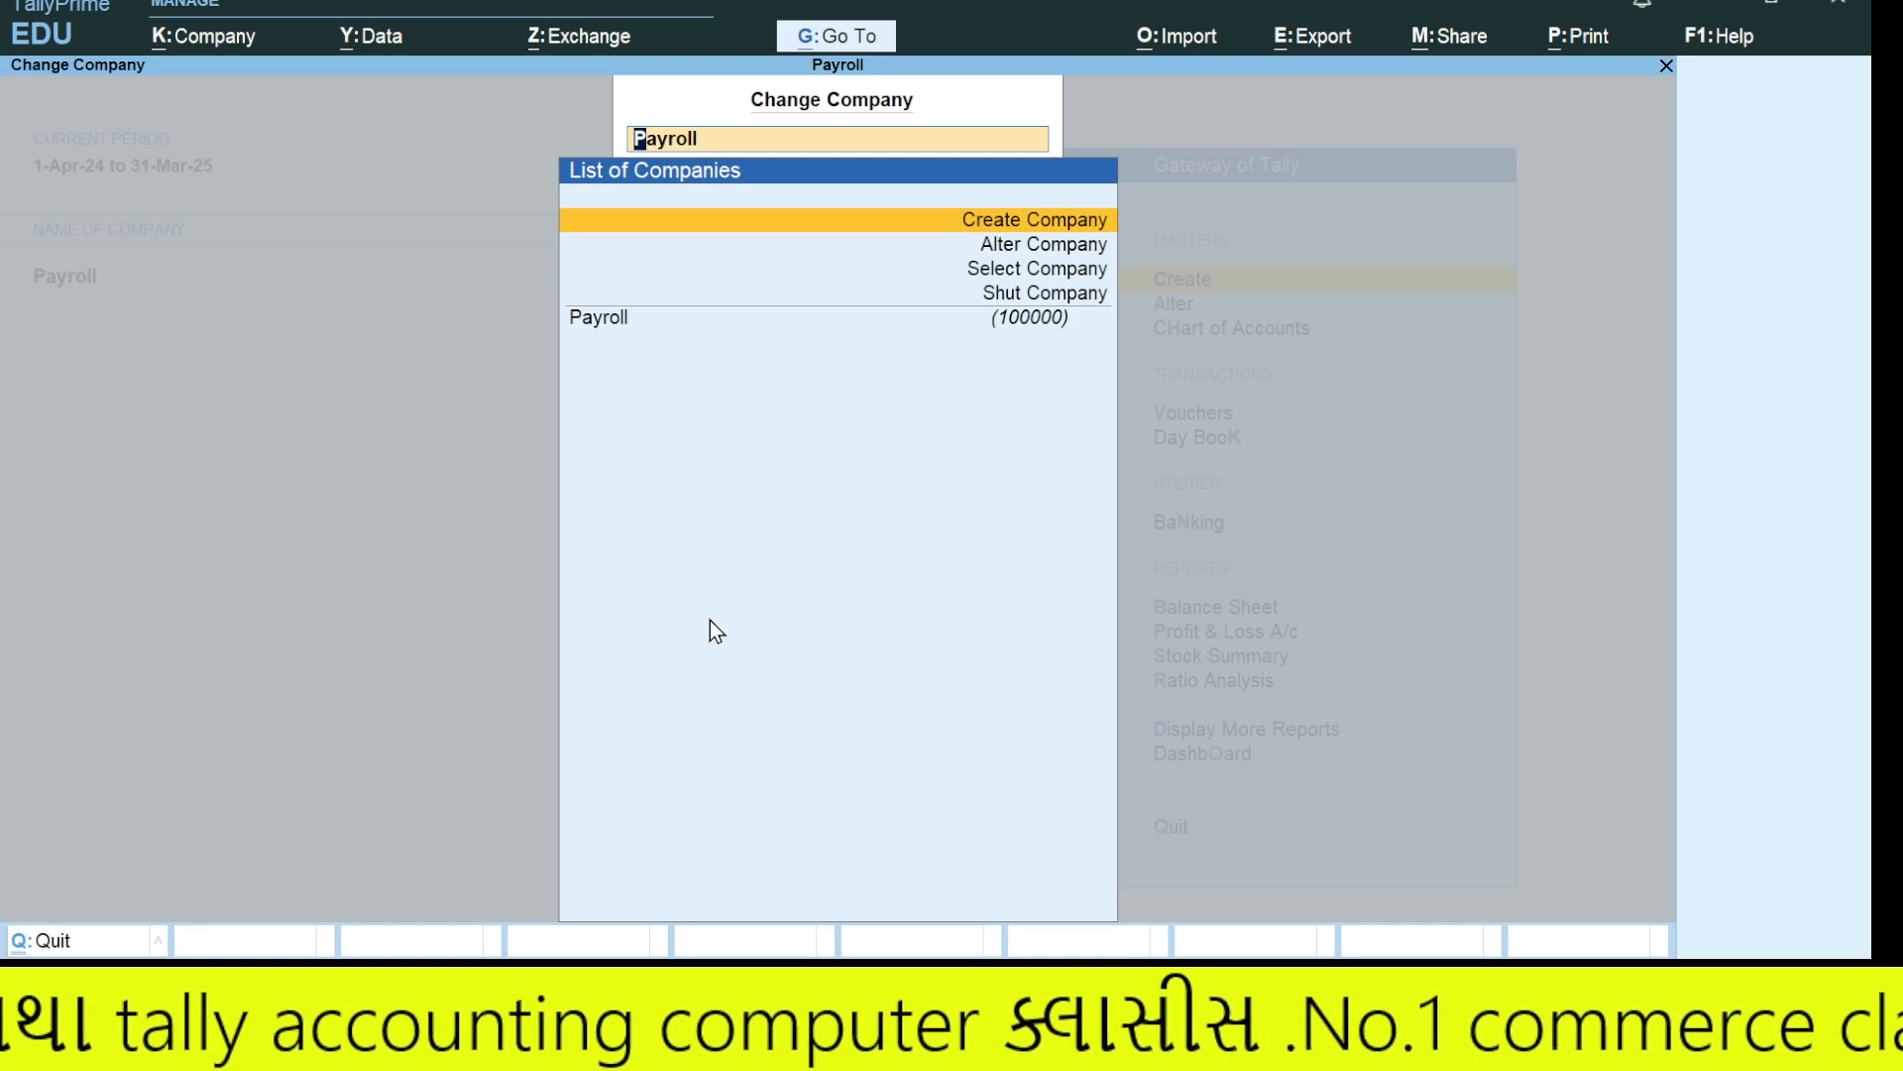
pyautogui.press('Down')
pyautogui.press('Up')
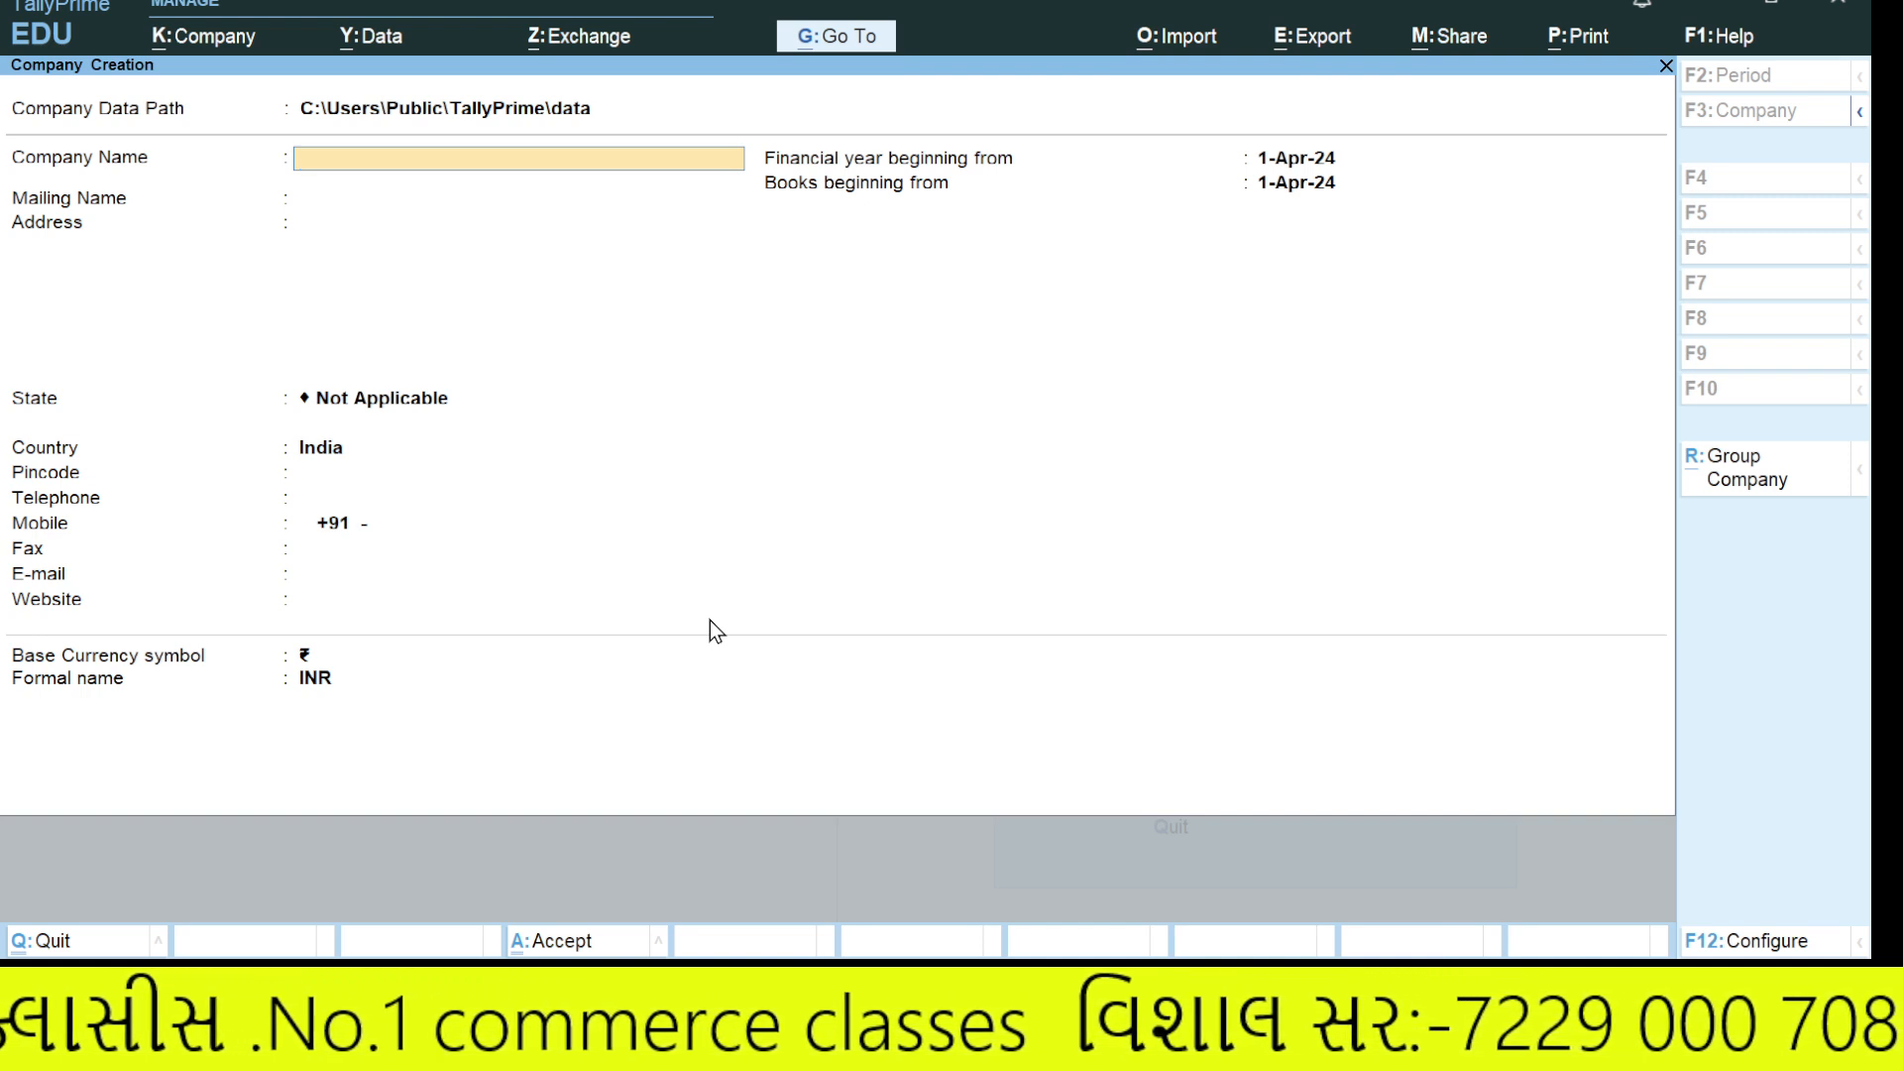
# - Name the company NARAYAN COMPUTER, keep the same mailing name and leave the address blank
pyautogui.write('NAR')
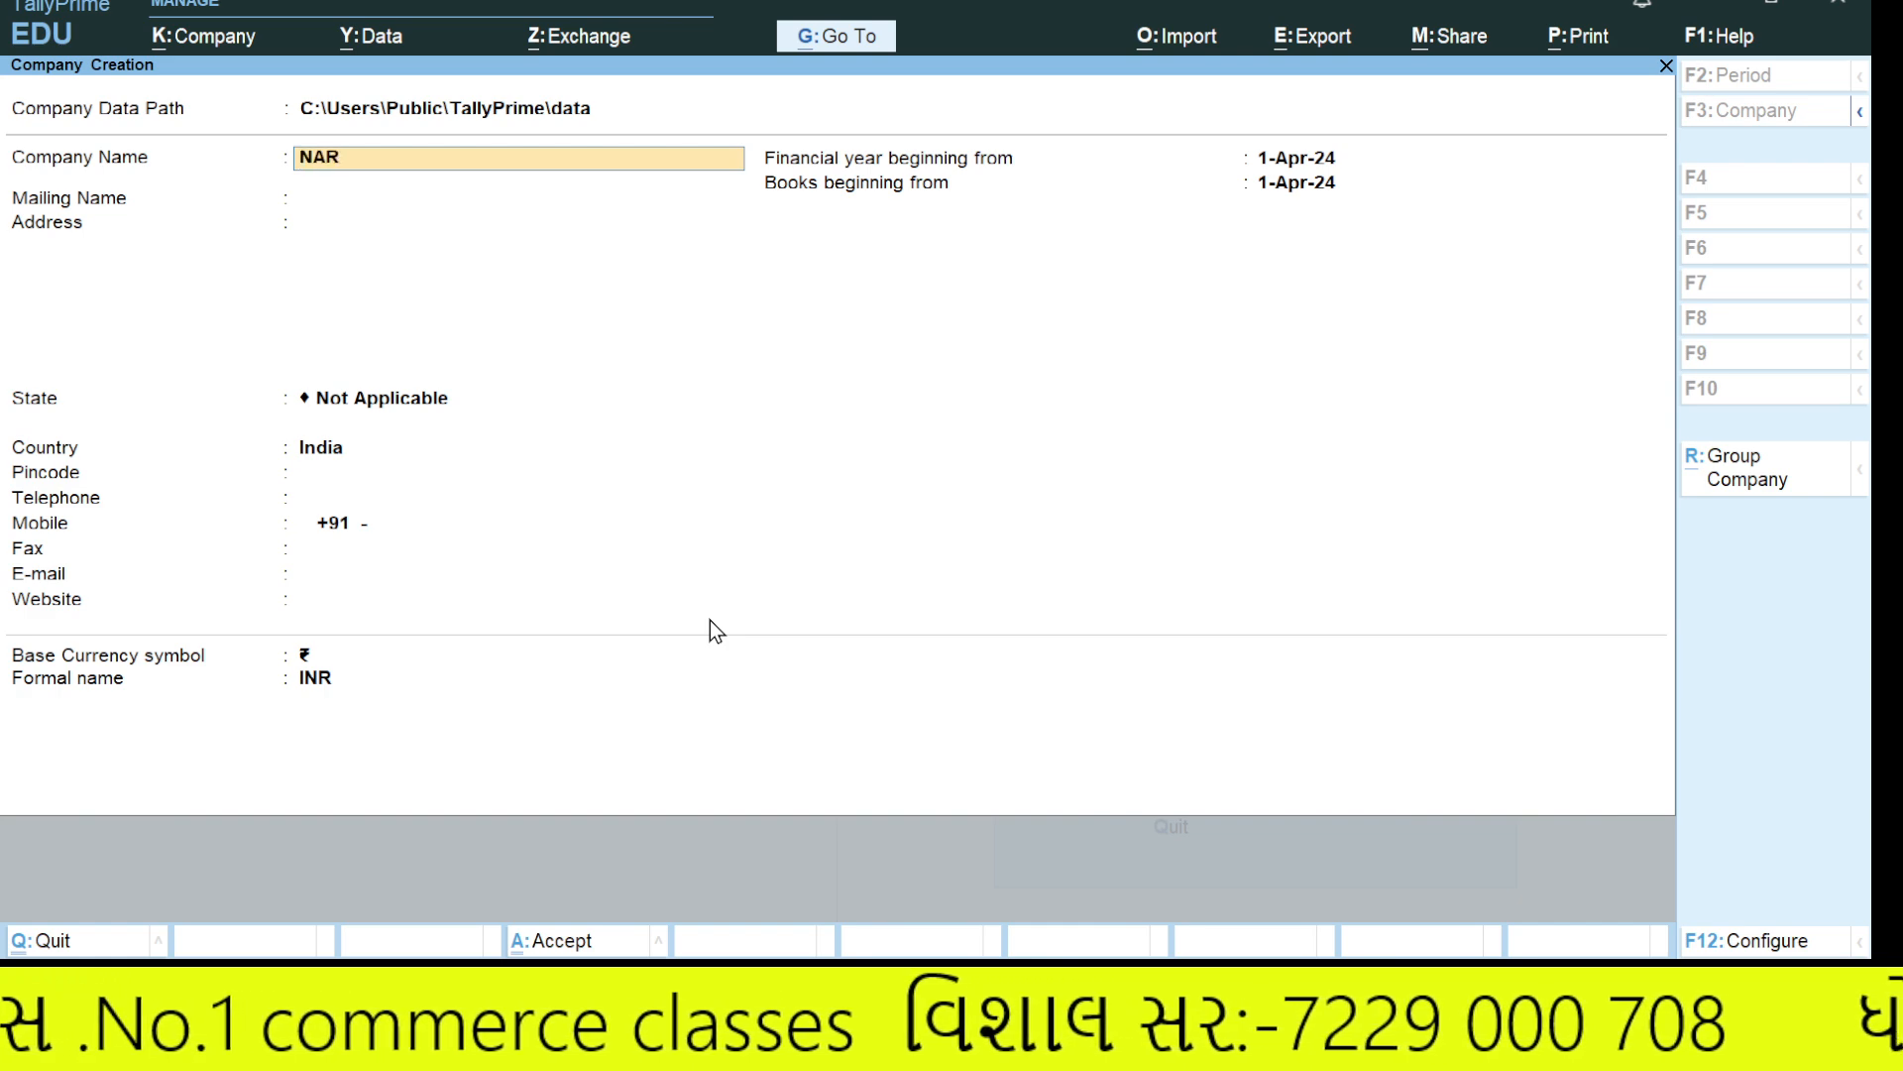
pyautogui.write('AYAN')
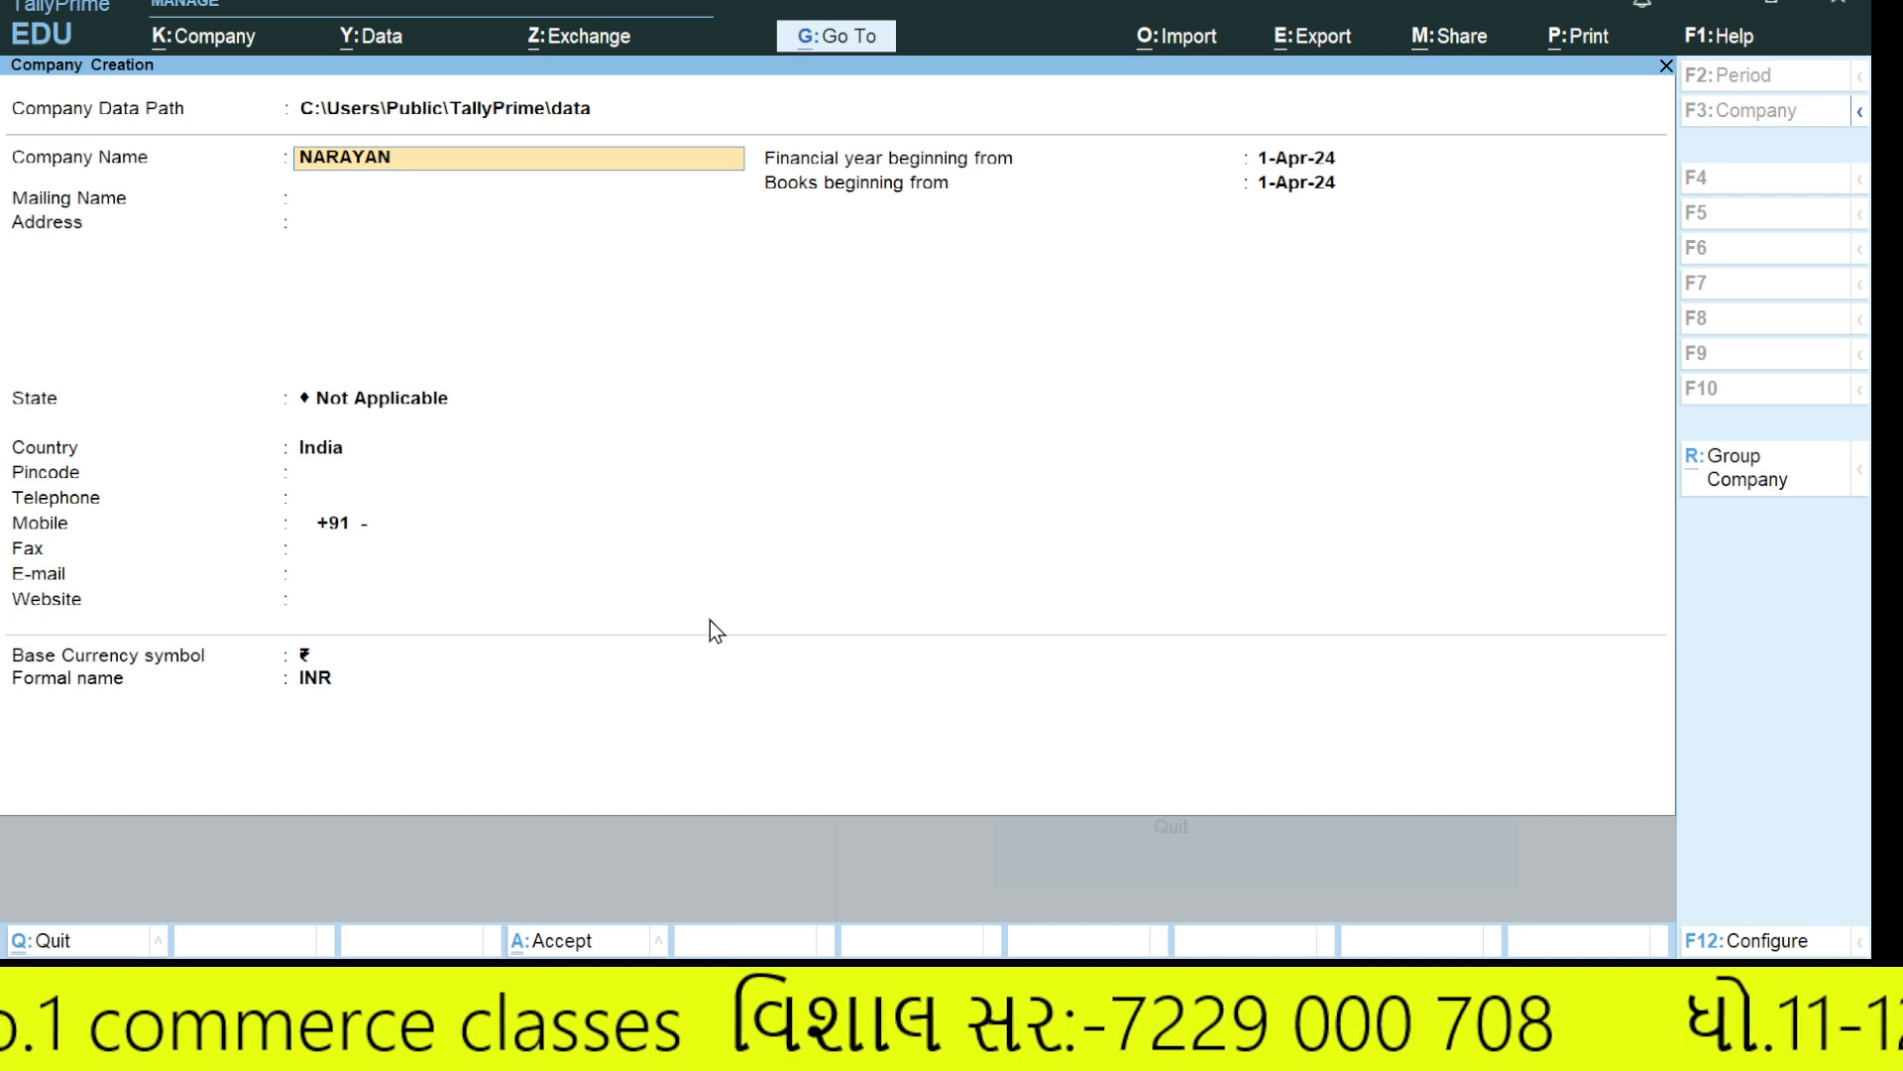
pyautogui.write(' COMP')
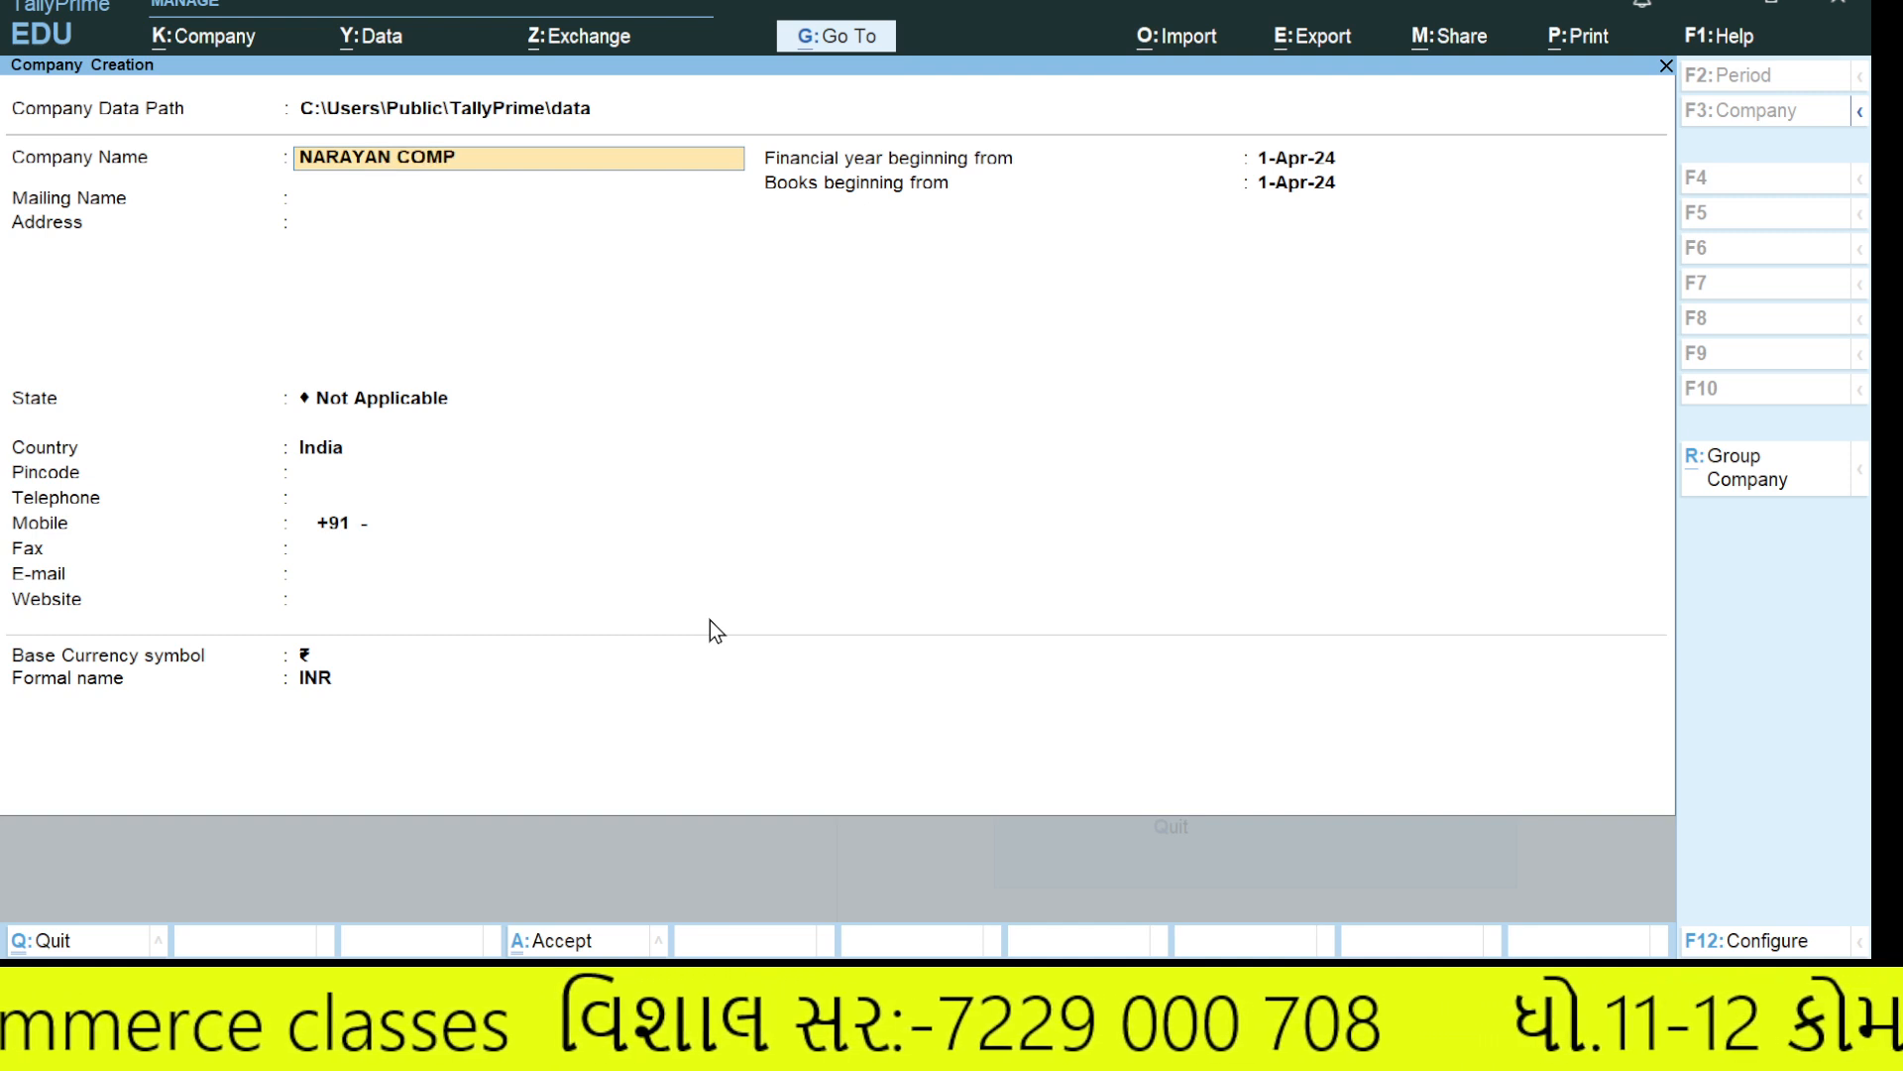
pyautogui.write('UTER]')
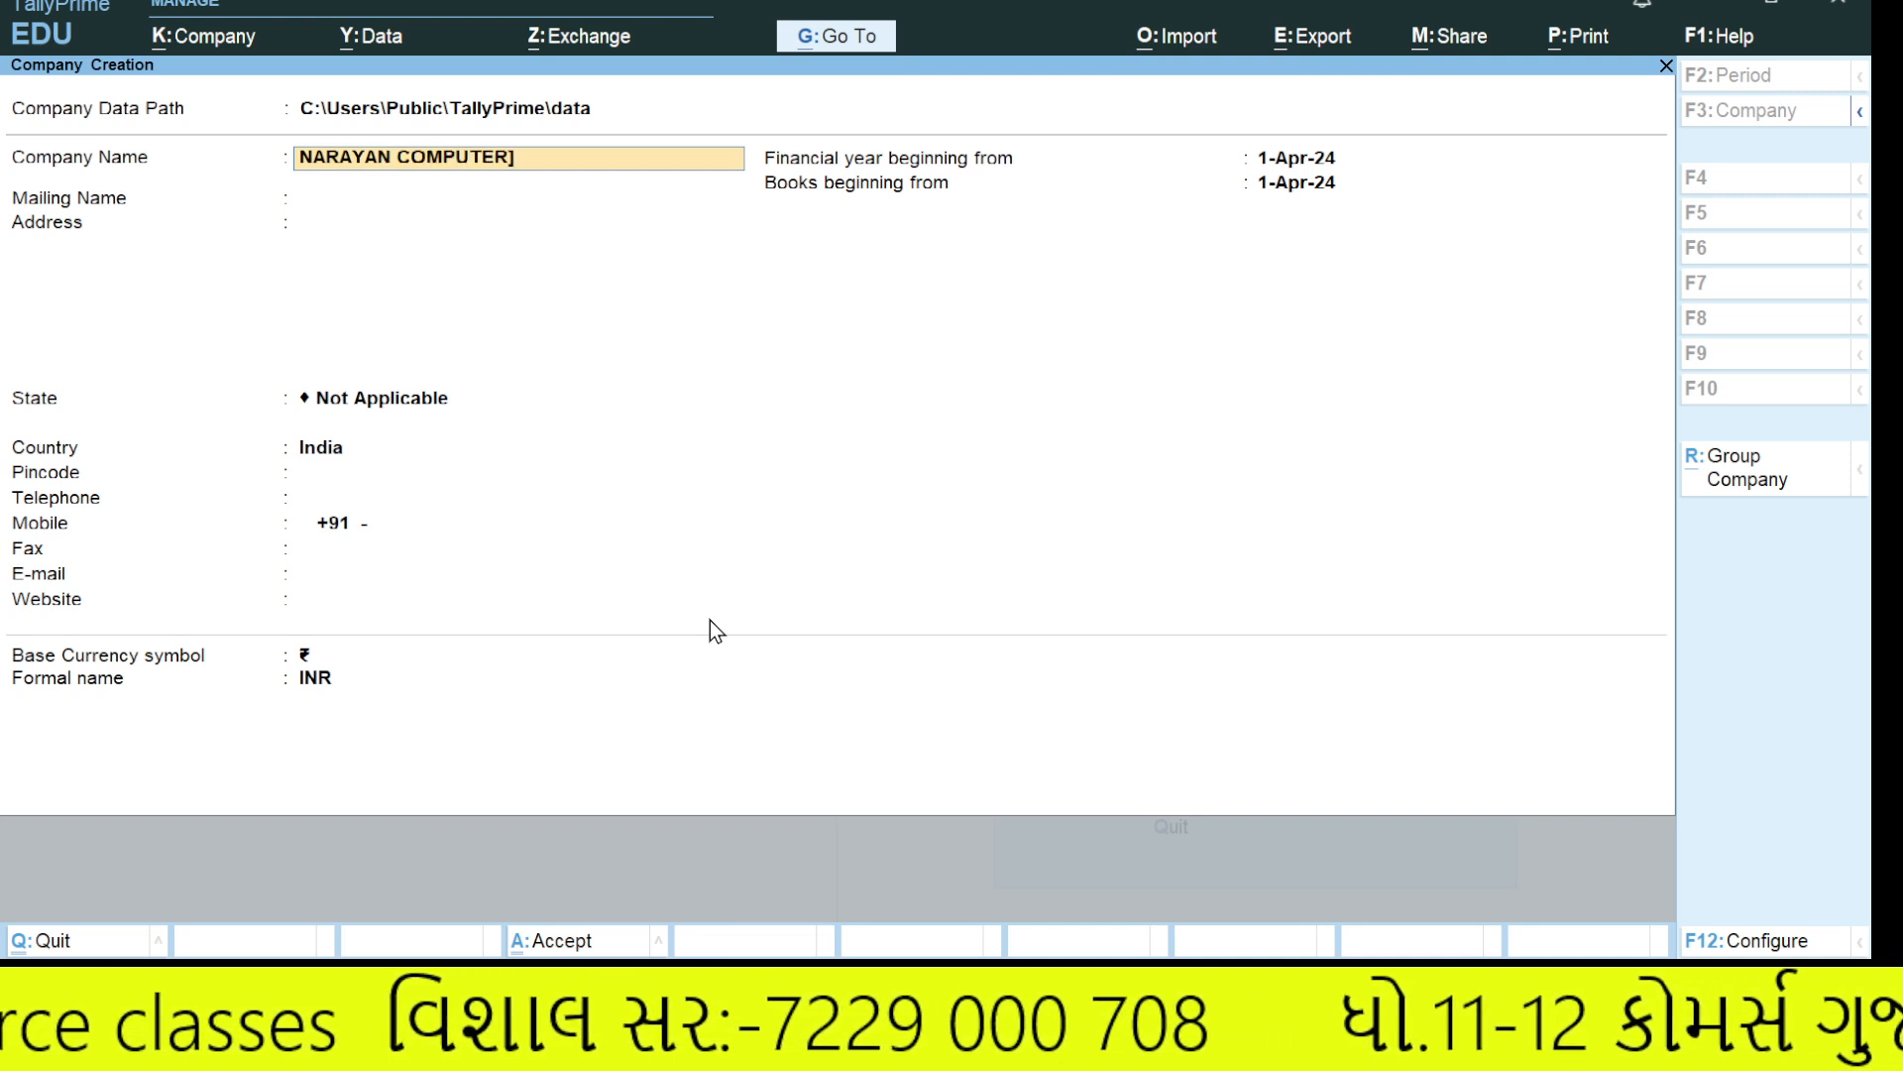
pyautogui.press('BackSpace')
pyautogui.press('Return')
pyautogui.press('Return')
pyautogui.press('Return')
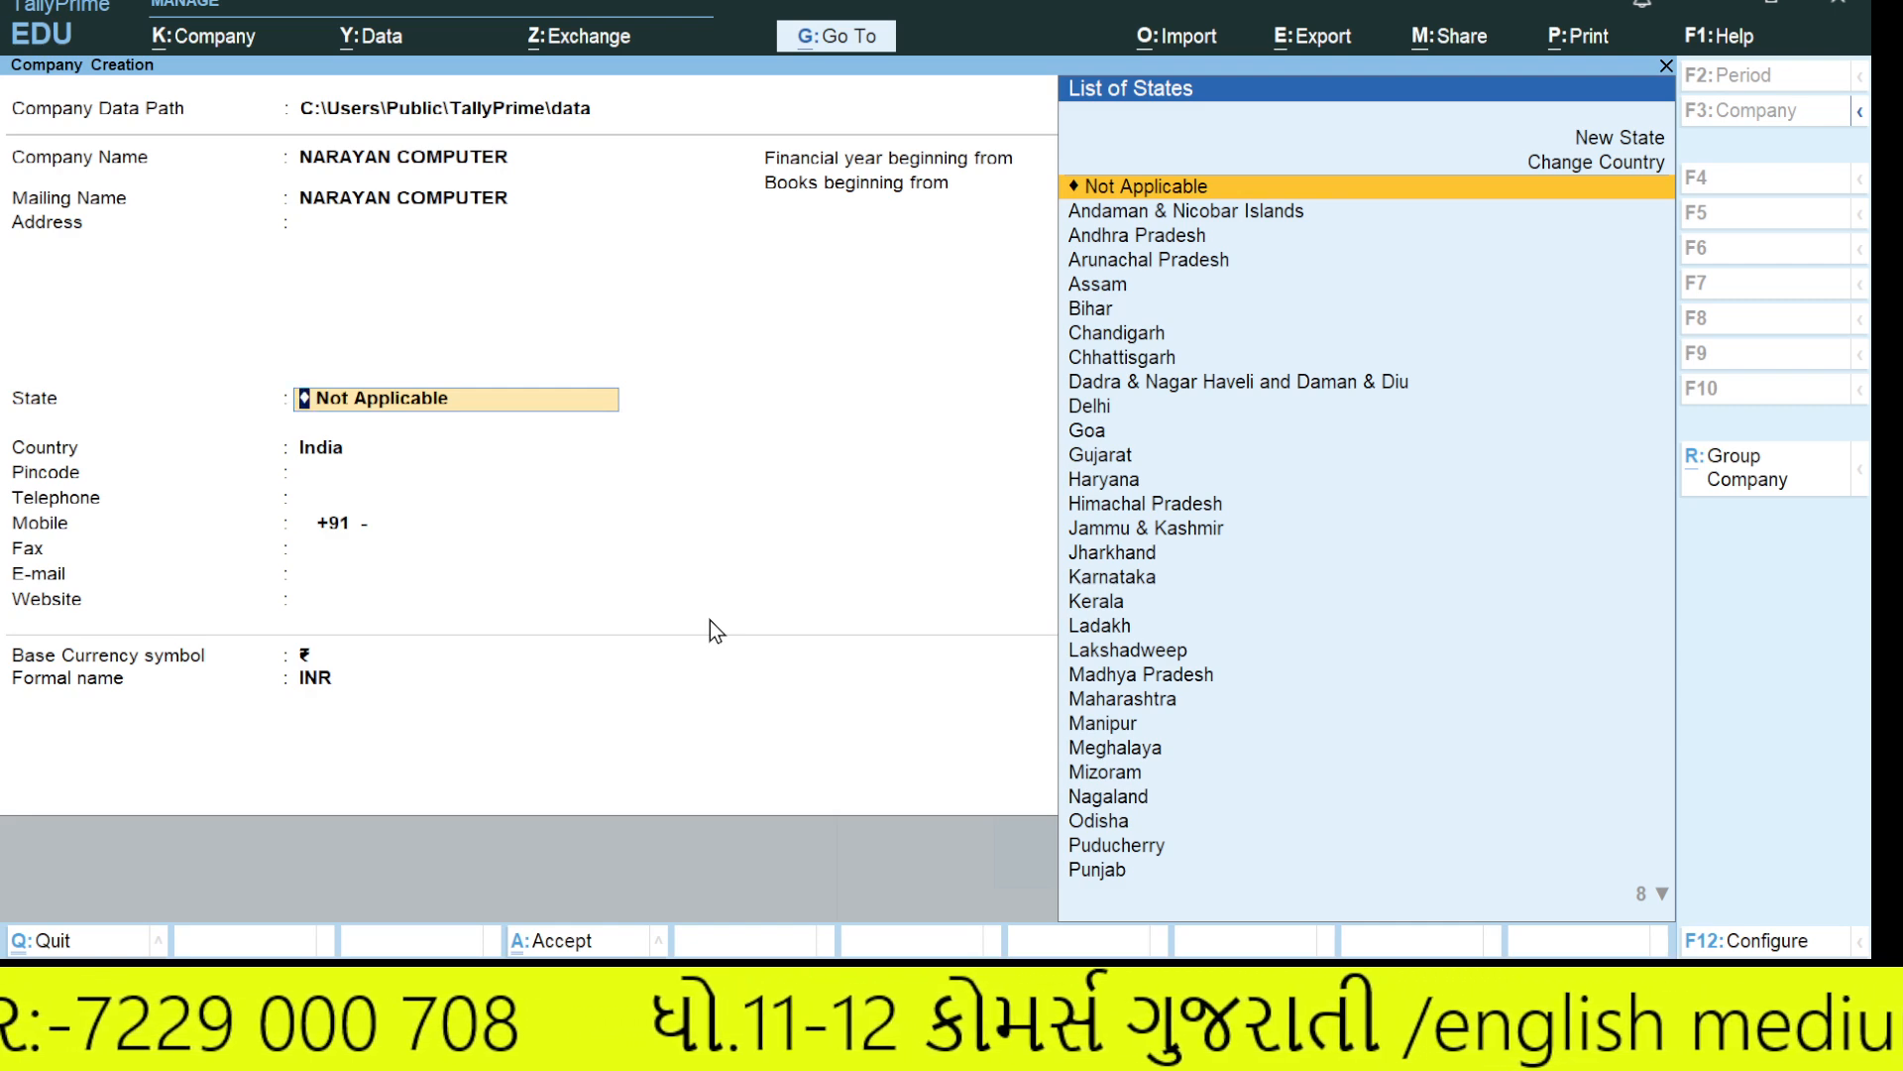
# - Set the company's state to Gujarat and leave the pincode, phone, fax, e-mail and website fields blank
pyautogui.write('GUJ')
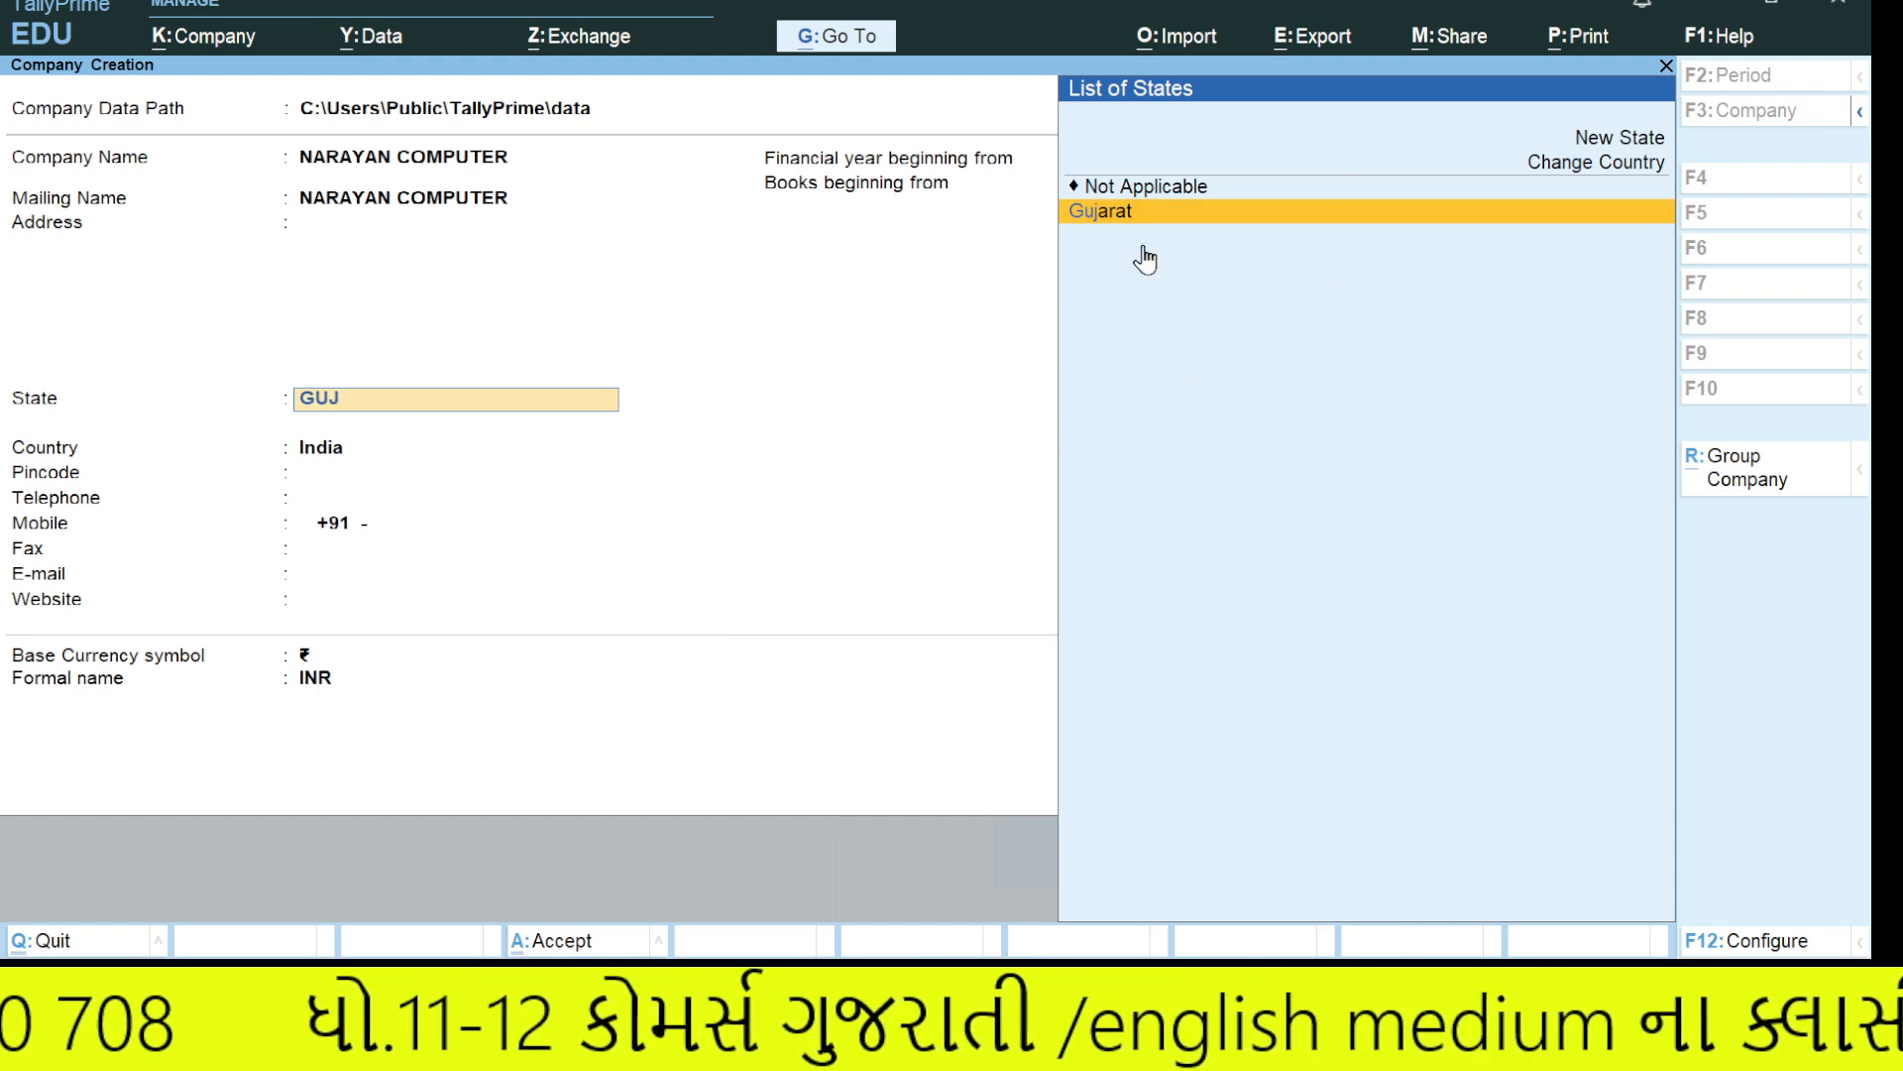
pyautogui.press('Return')
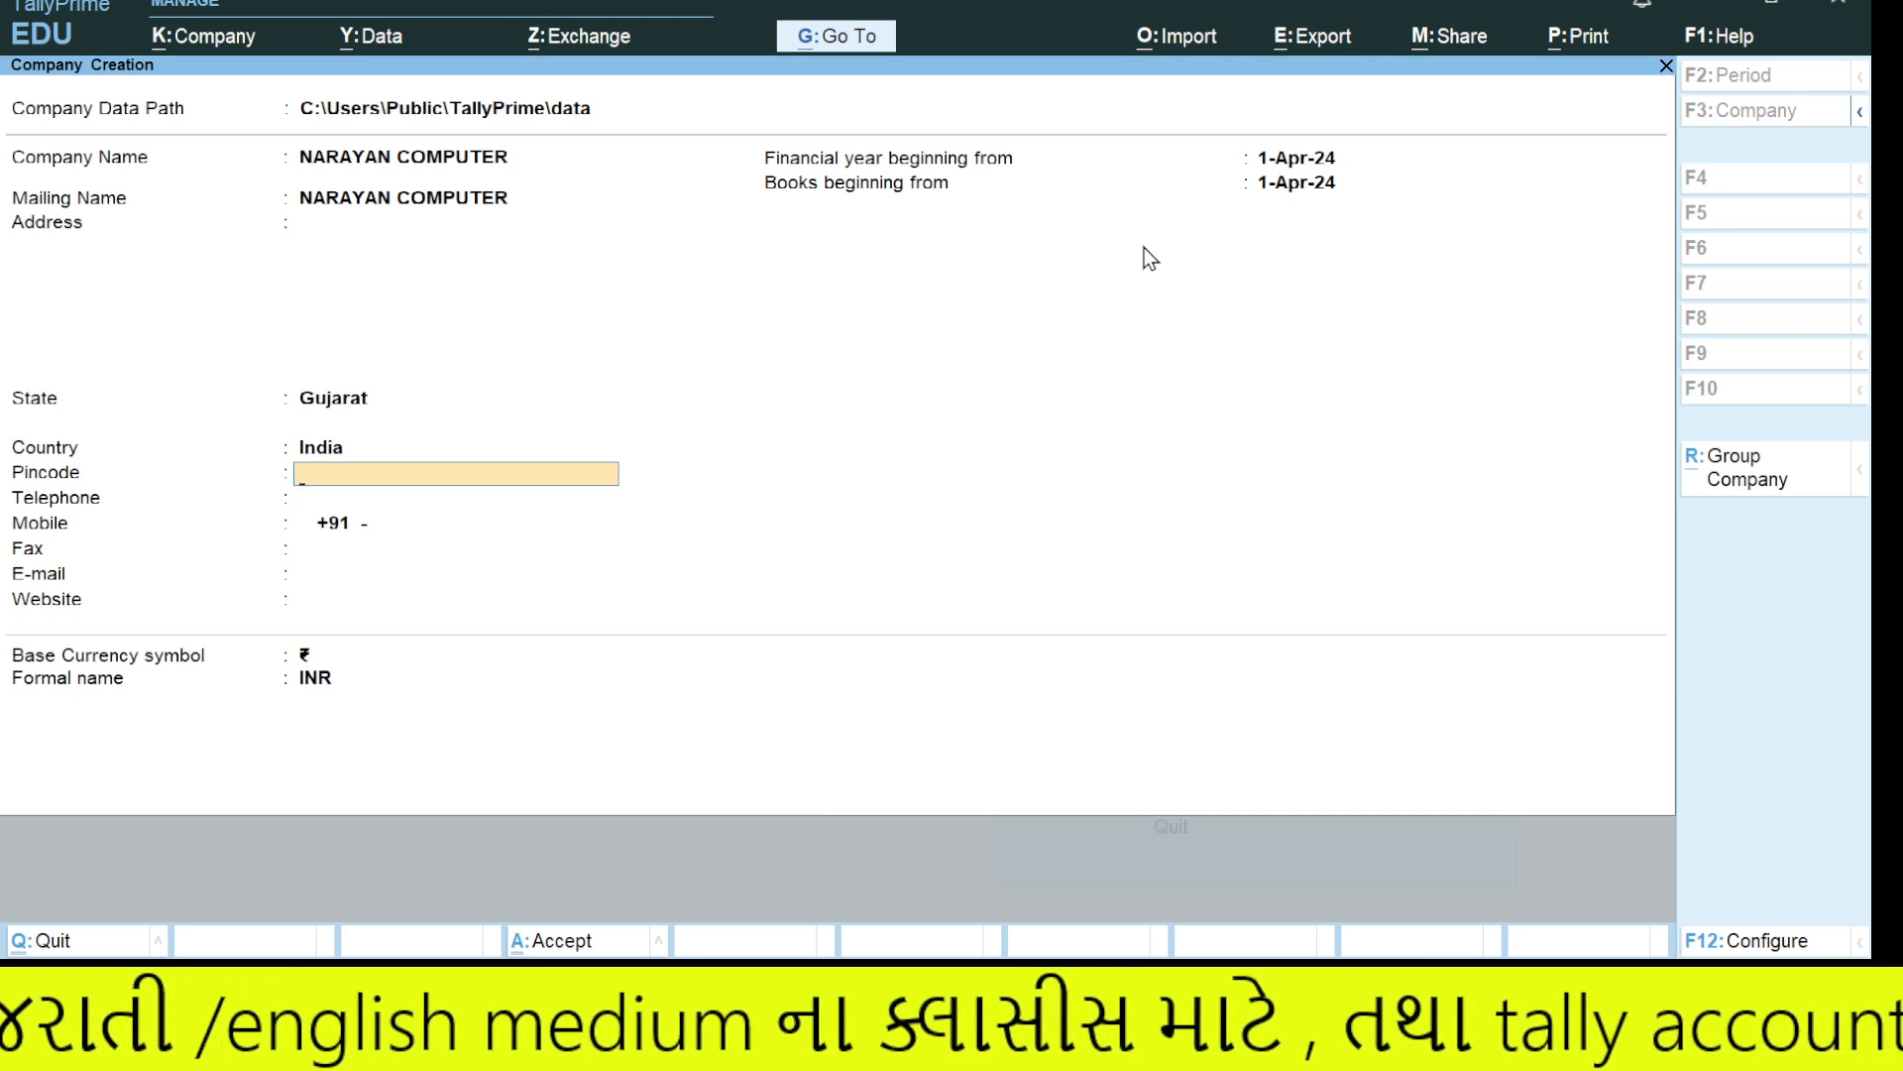
pyautogui.press('Return')
pyautogui.press('Return')
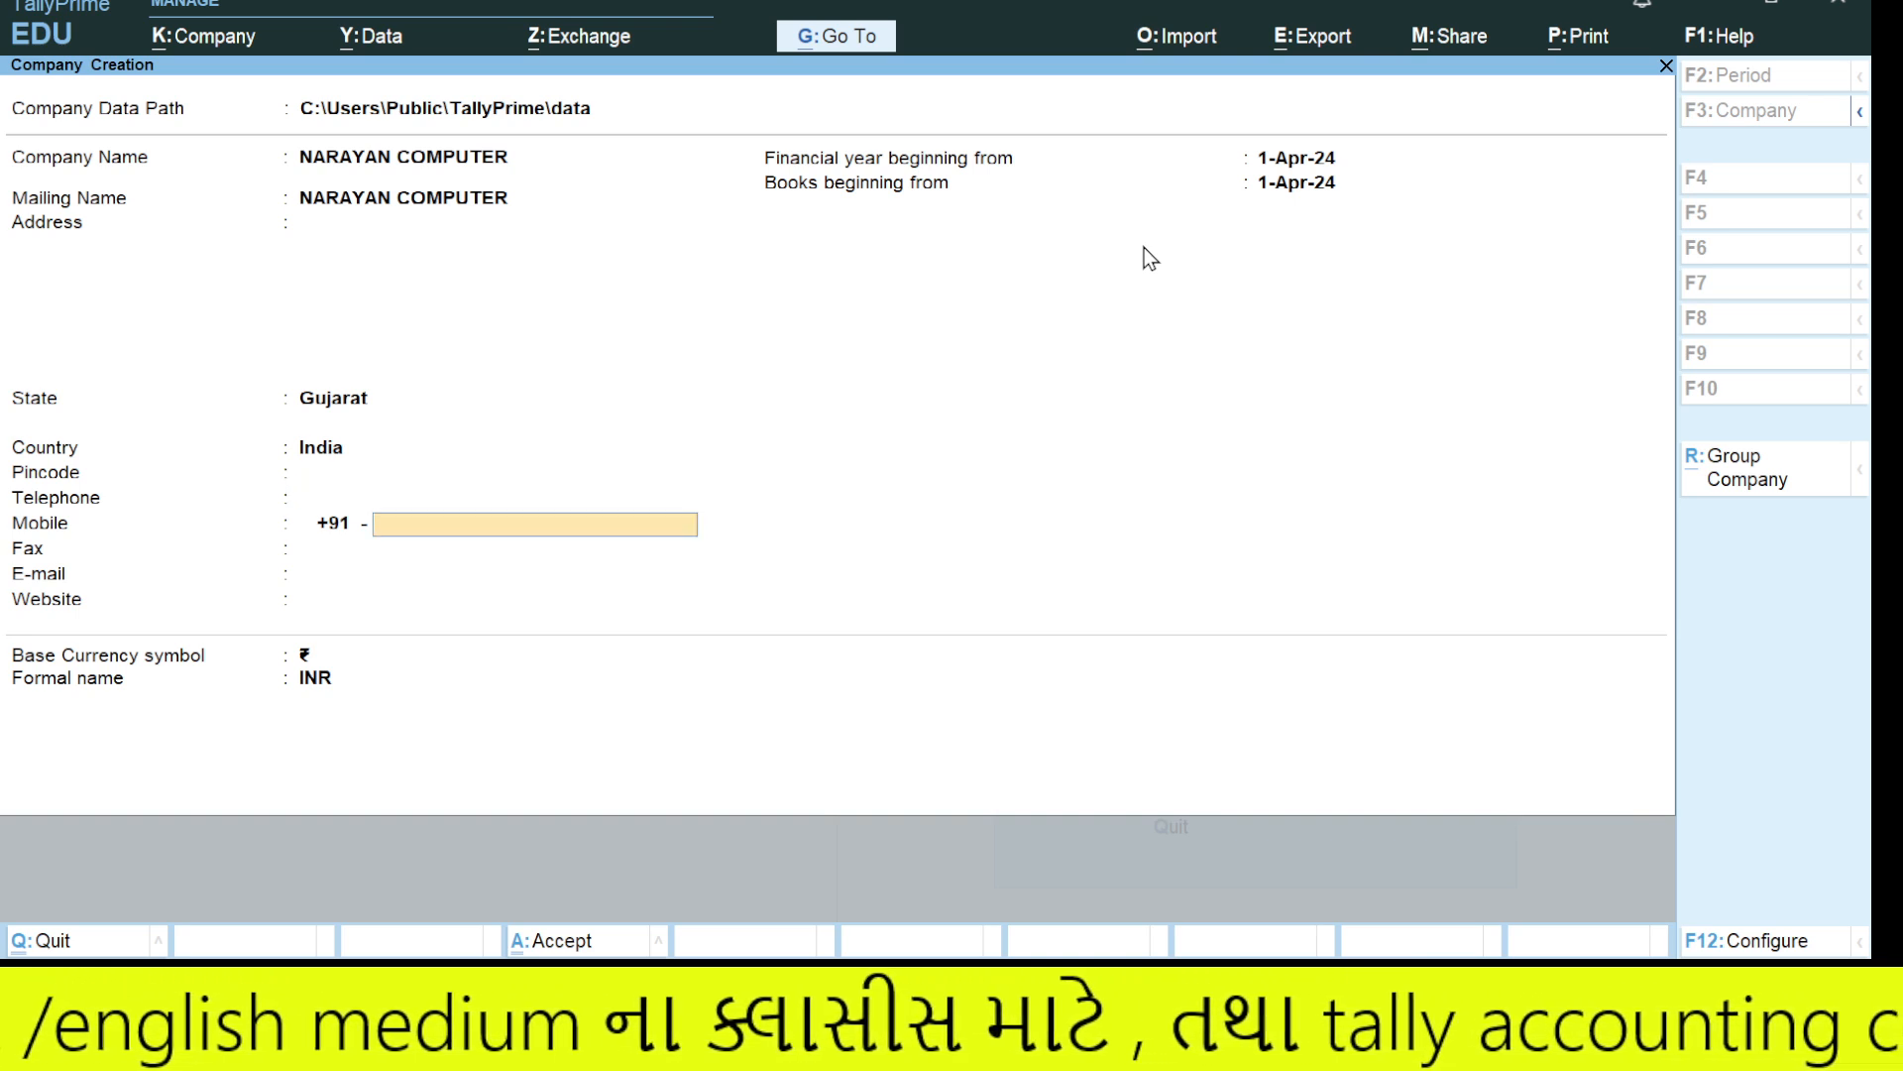
pyautogui.press('Return')
pyautogui.press('Return')
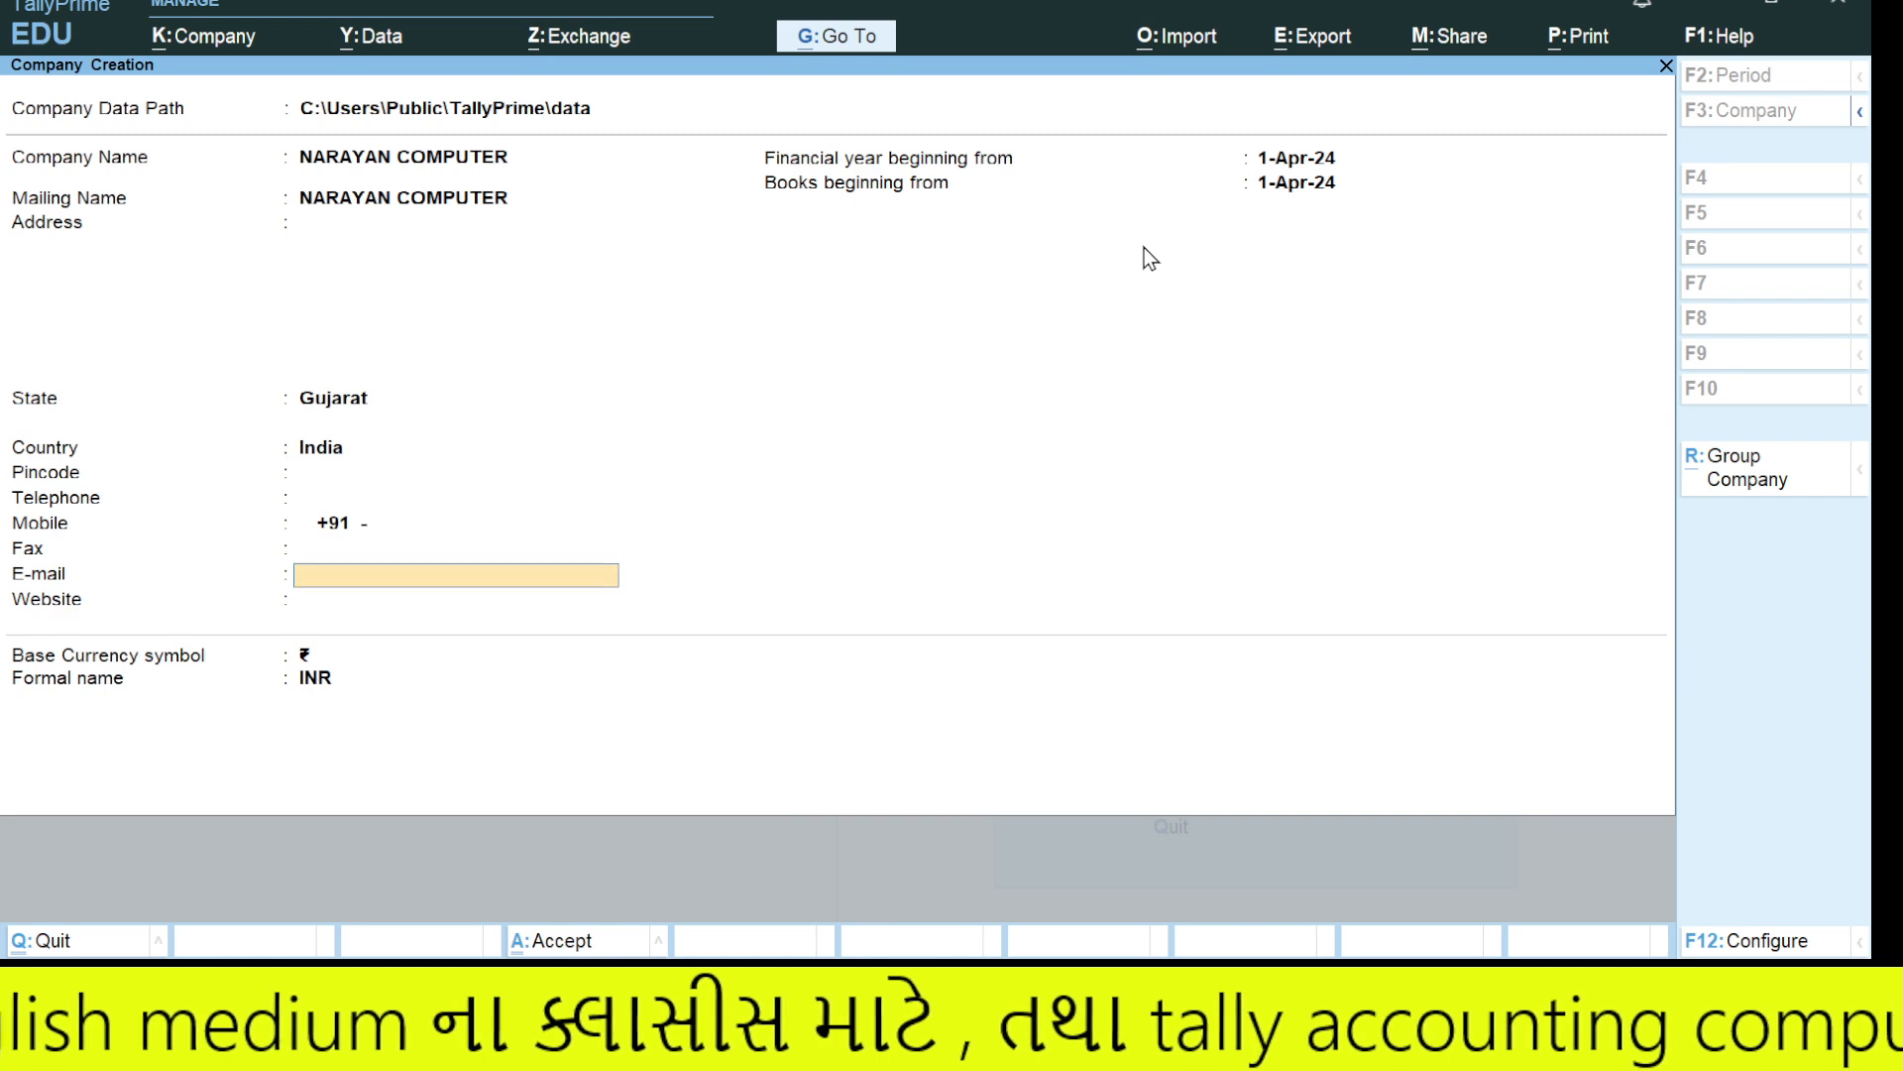
pyautogui.press('Return')
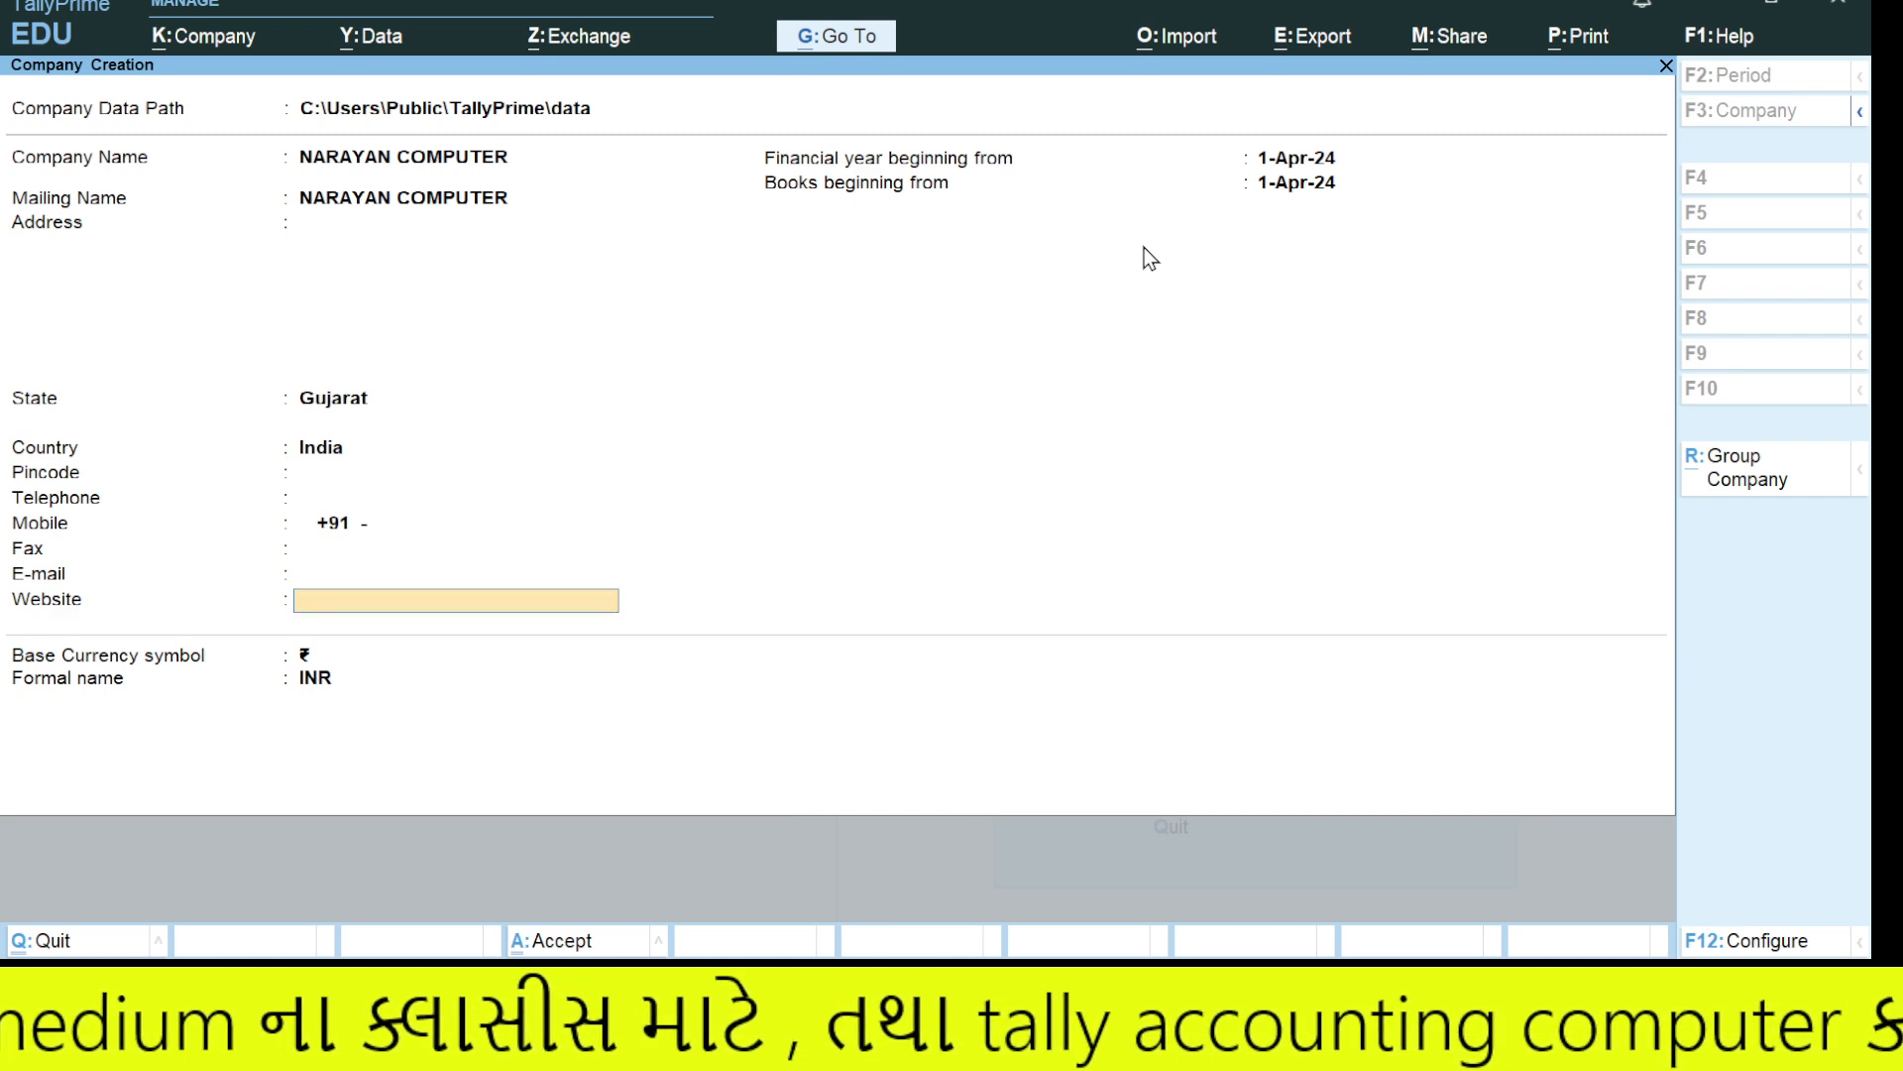
pyautogui.press('Return')
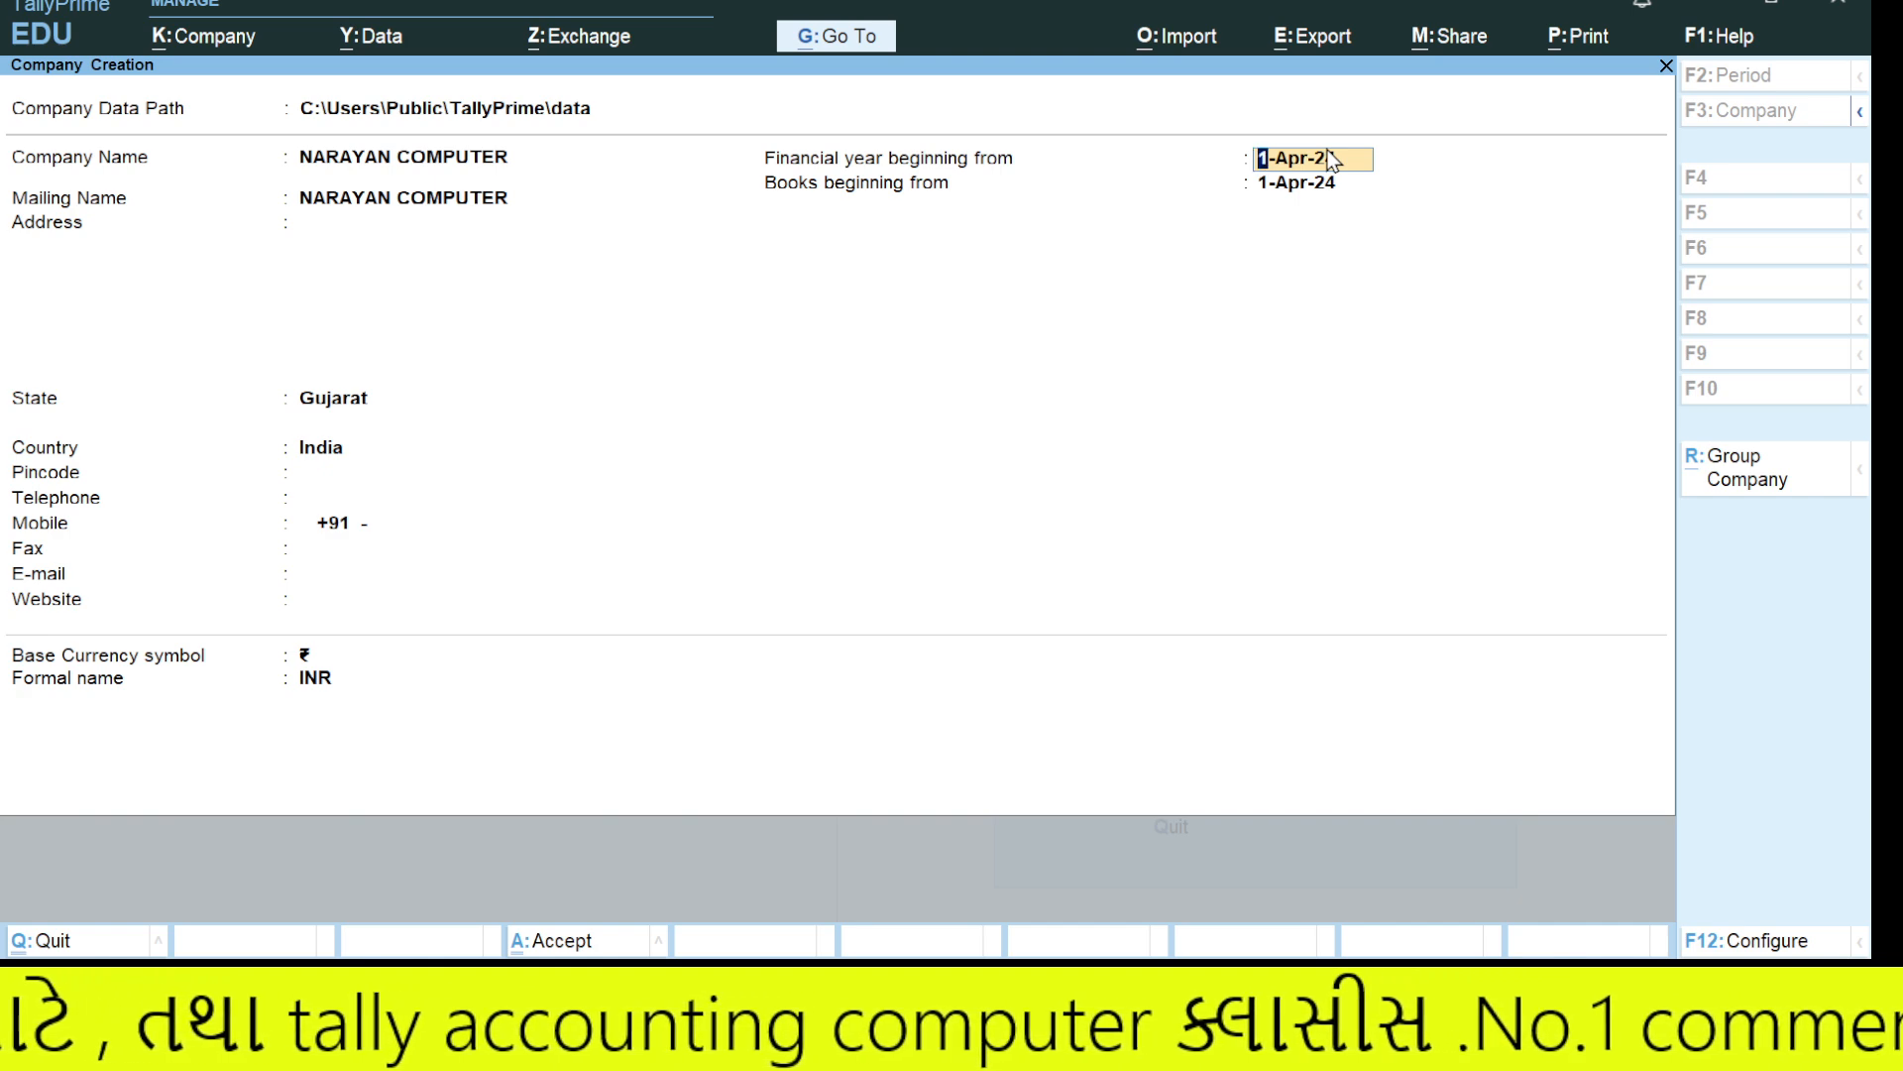
# - Set the financial year to begin on 1-4-2025 and the books on 1-6-25, keeping ₹ and INR as the base currency
pyautogui.write('1-4-')
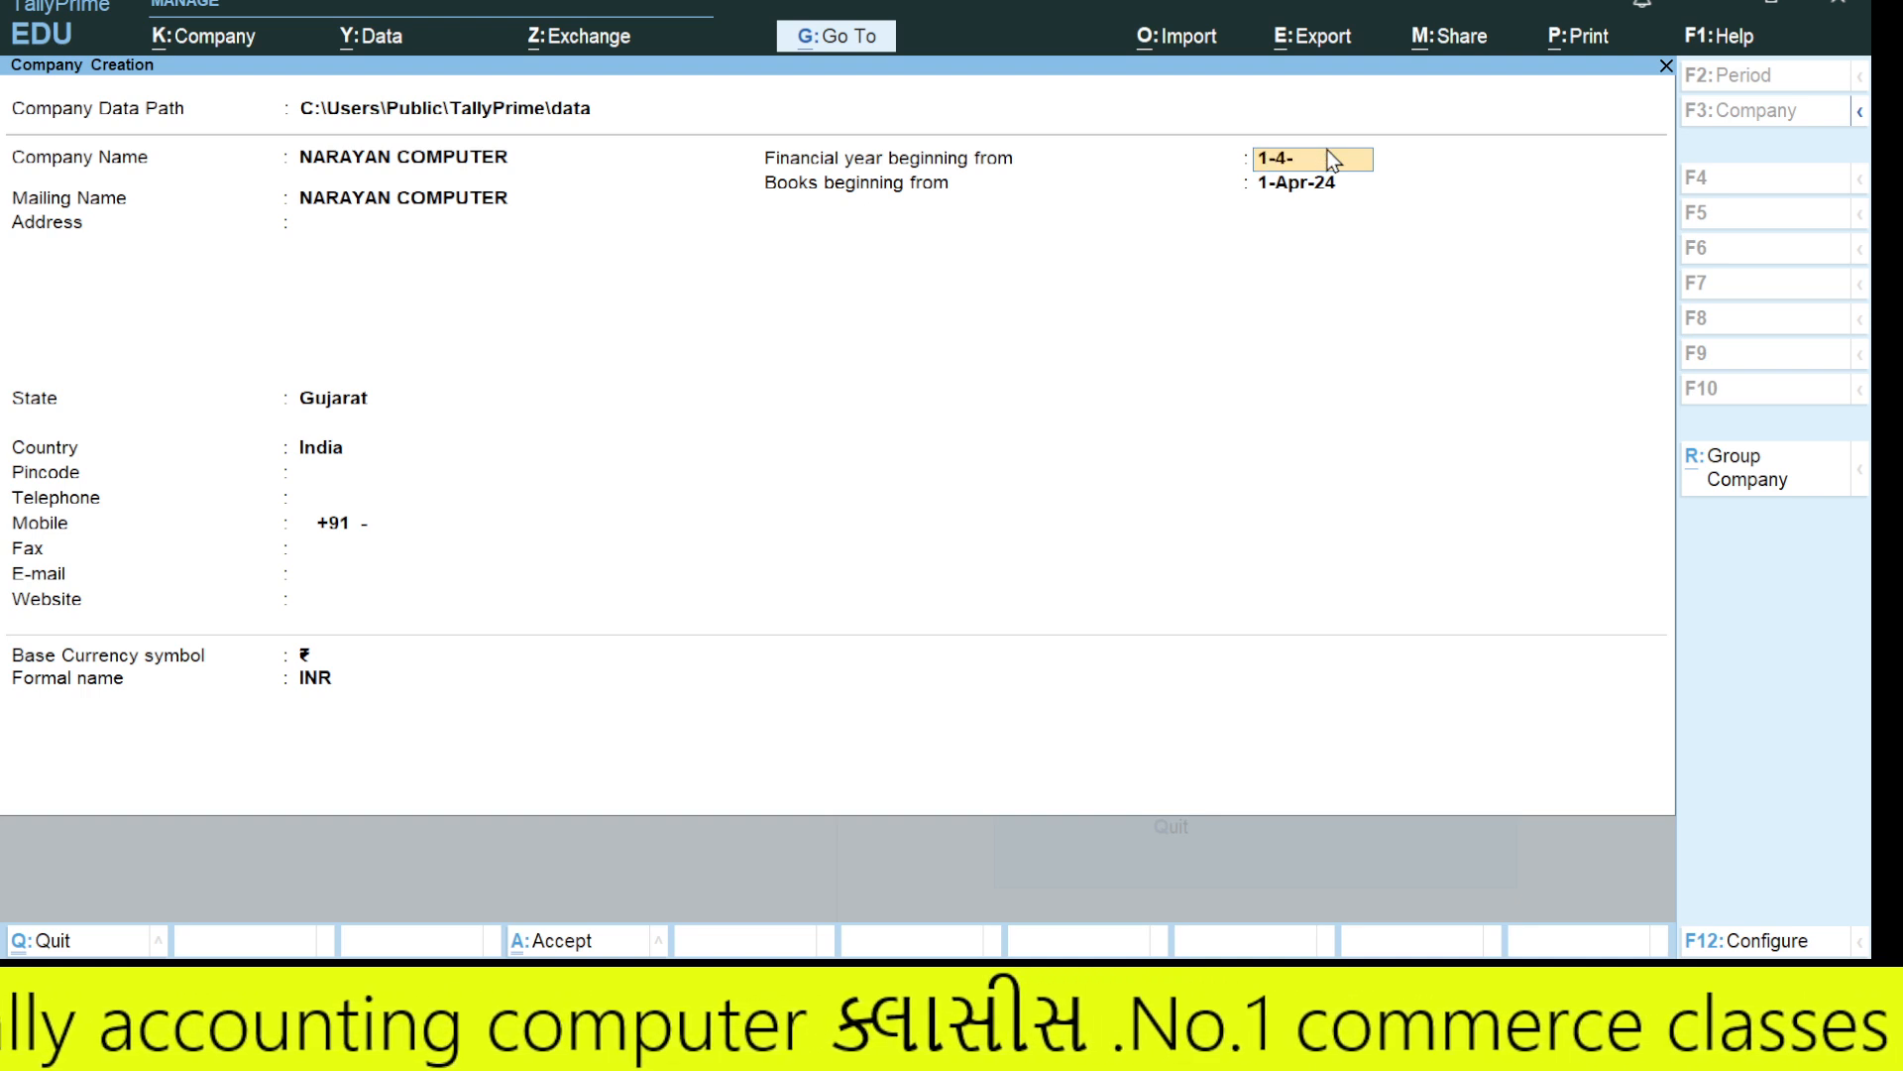
pyautogui.write('2025')
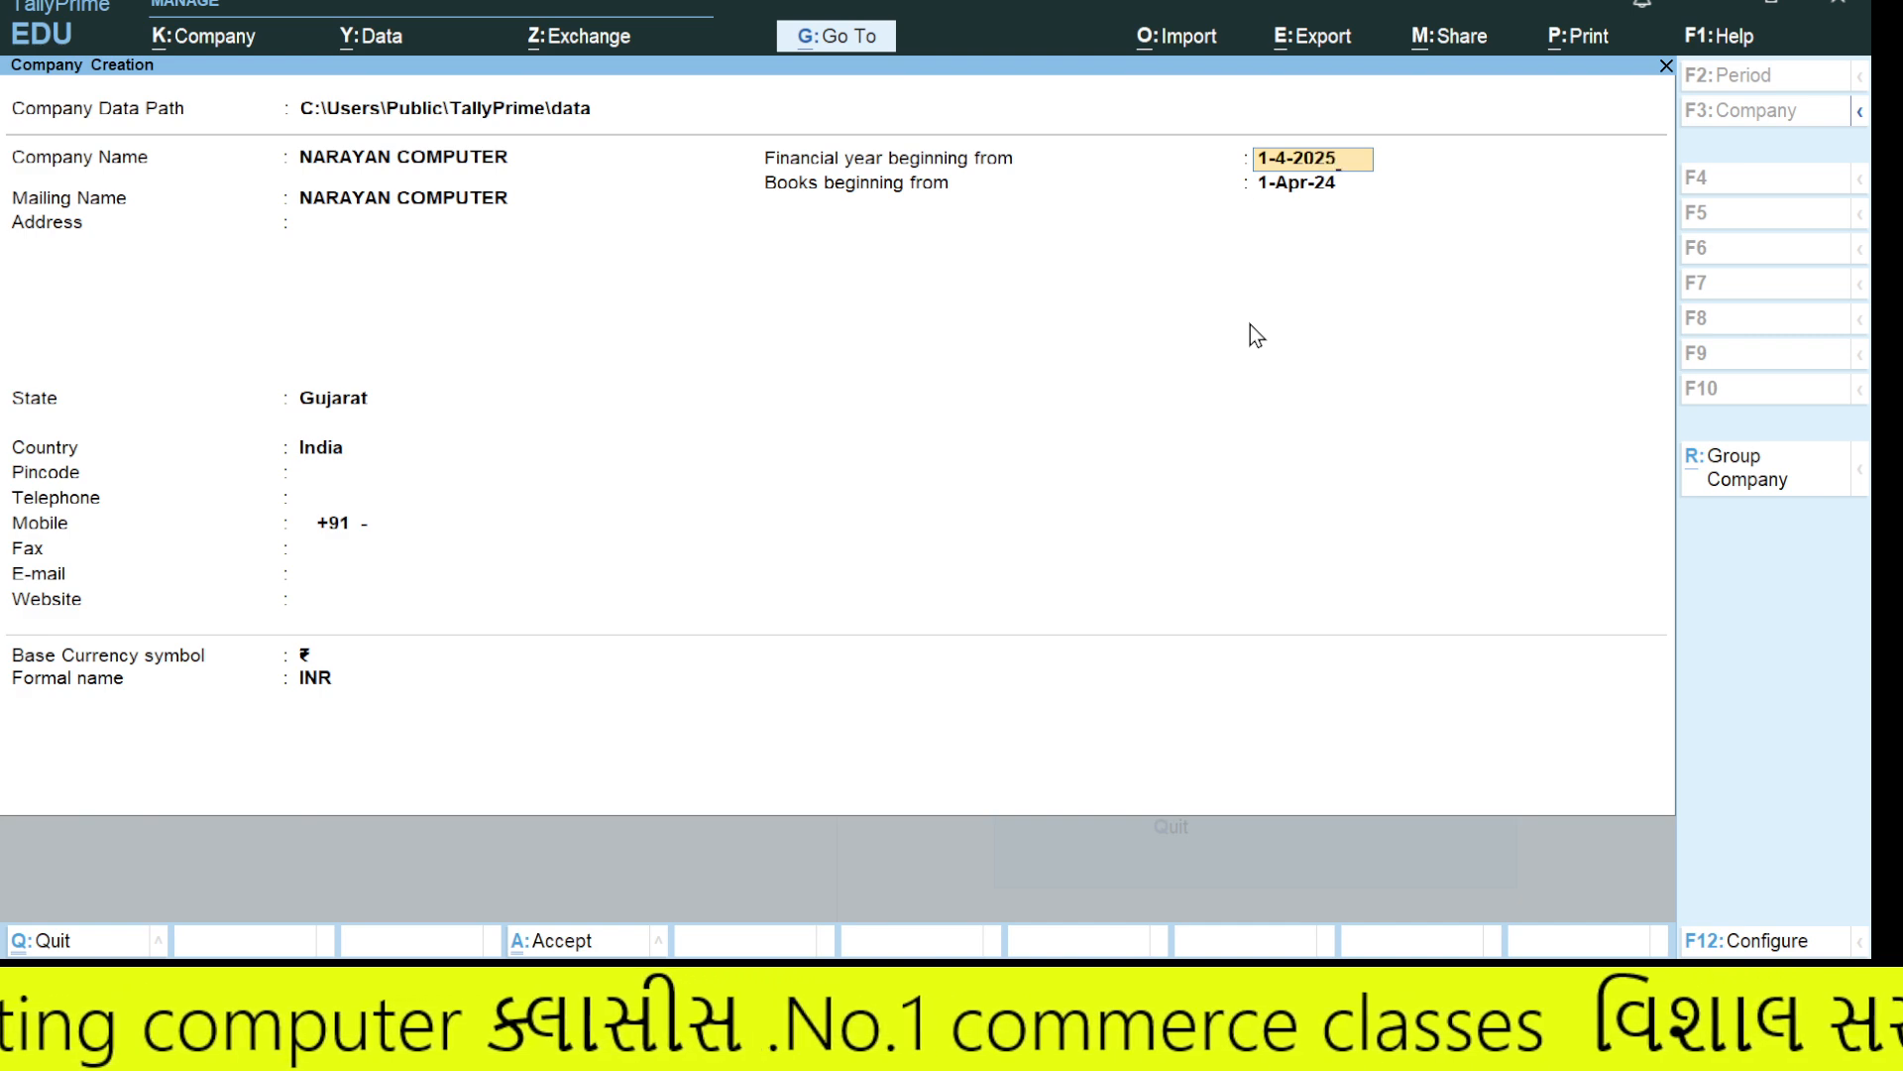
pyautogui.press('Return')
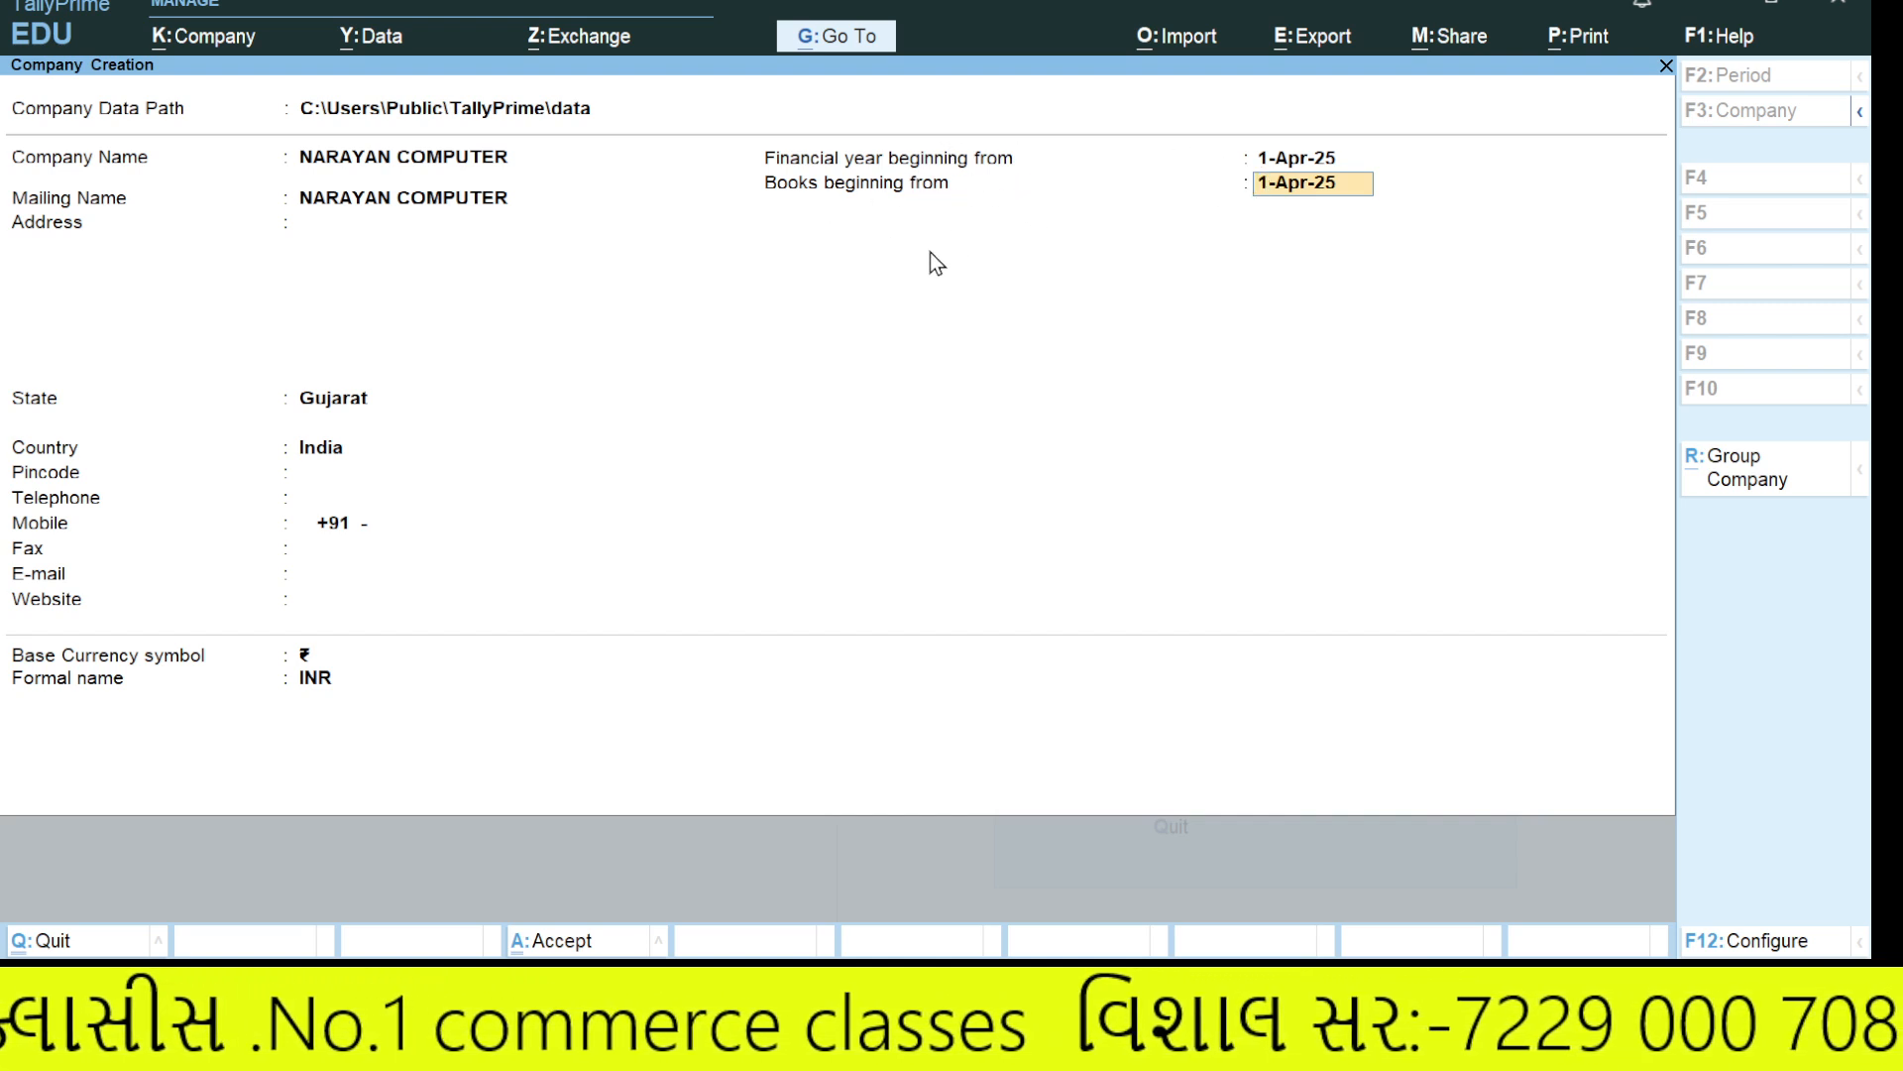
pyautogui.write('1-Jun-24')
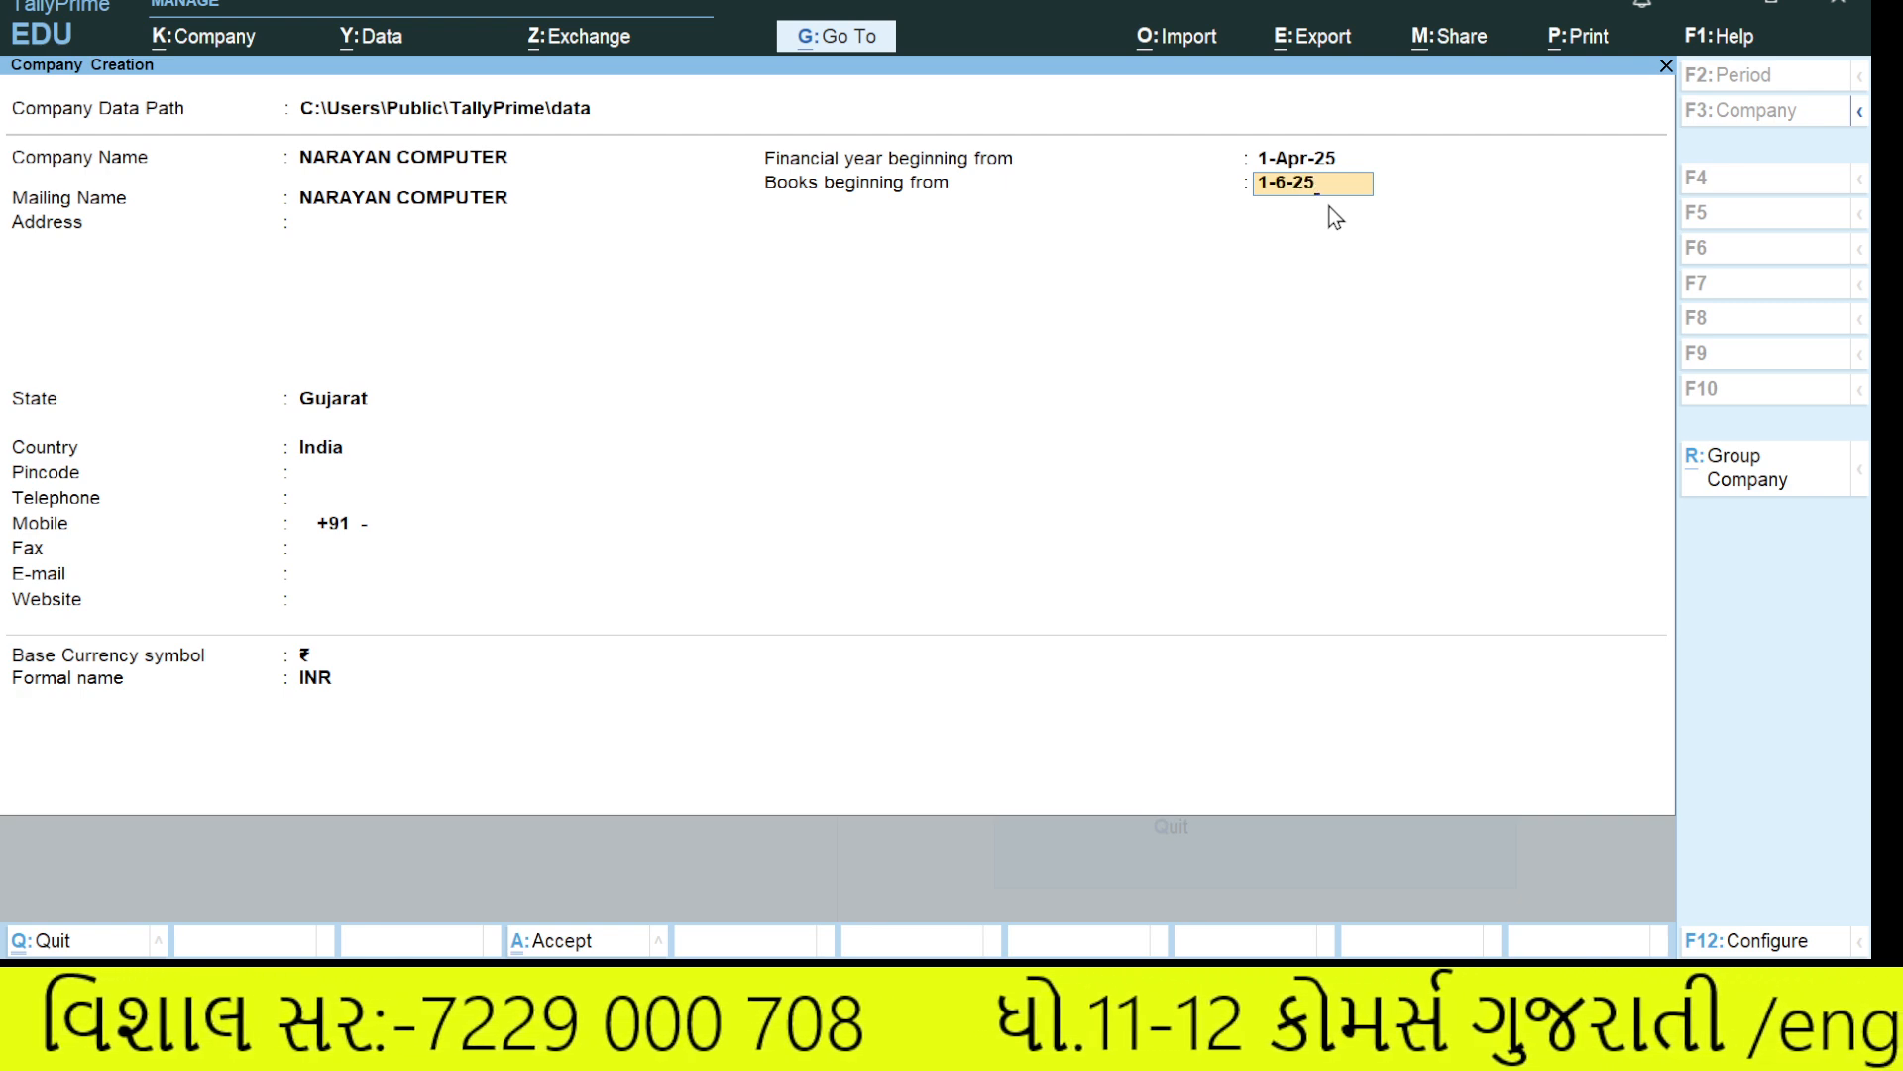
pyautogui.press('Return')
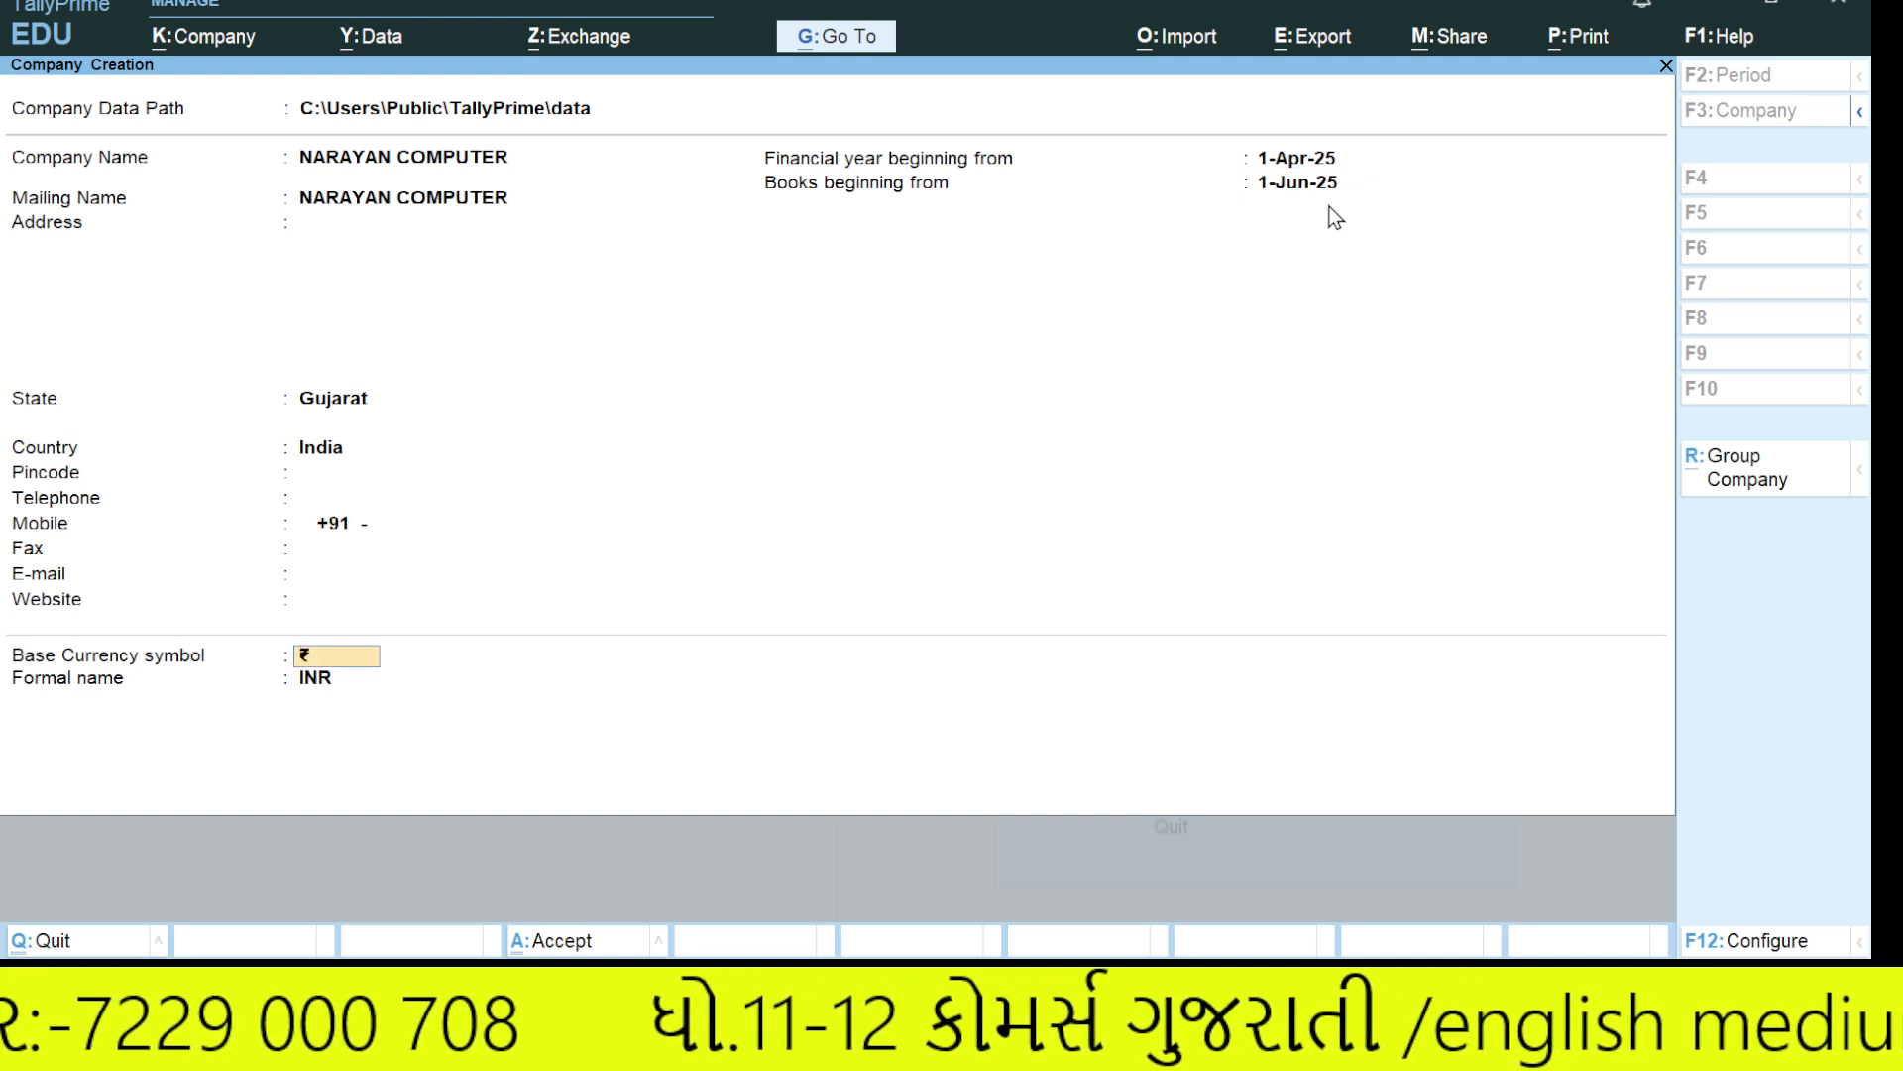
pyautogui.press('Return')
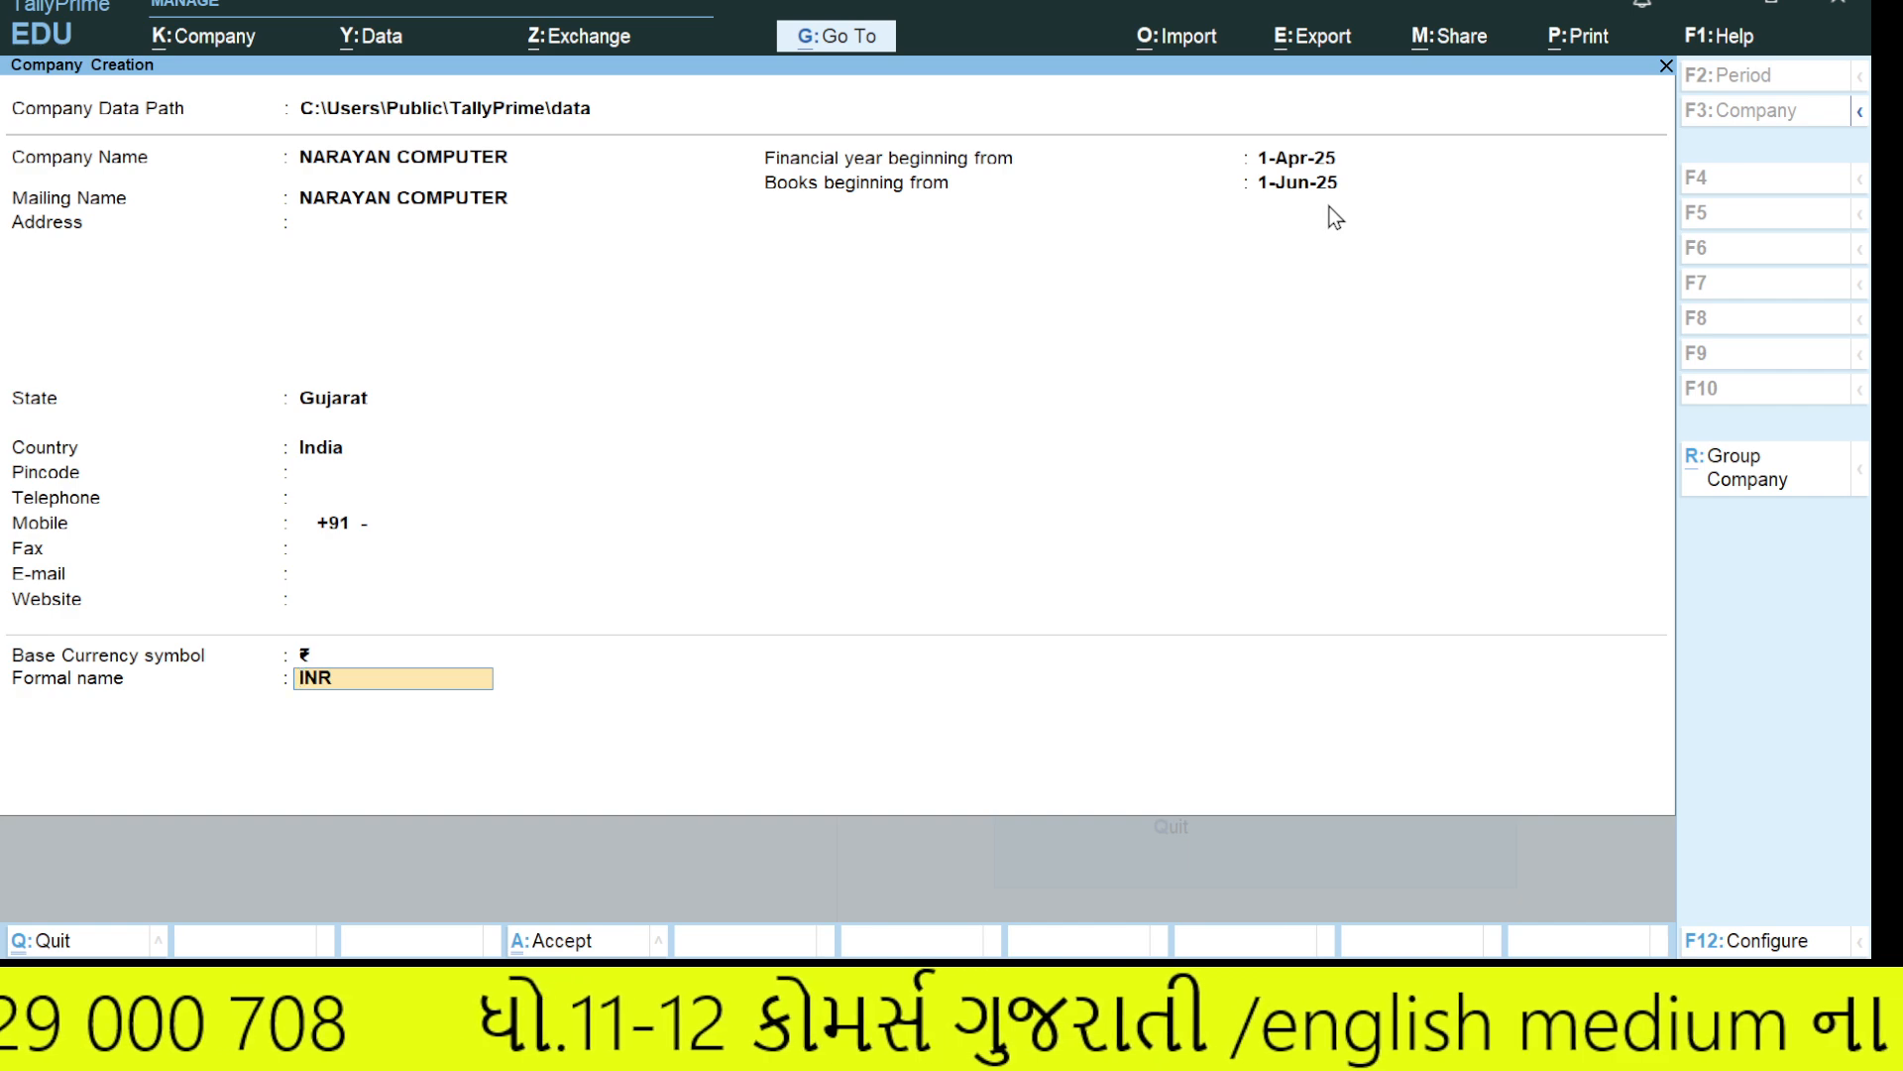
pyautogui.press('Return')
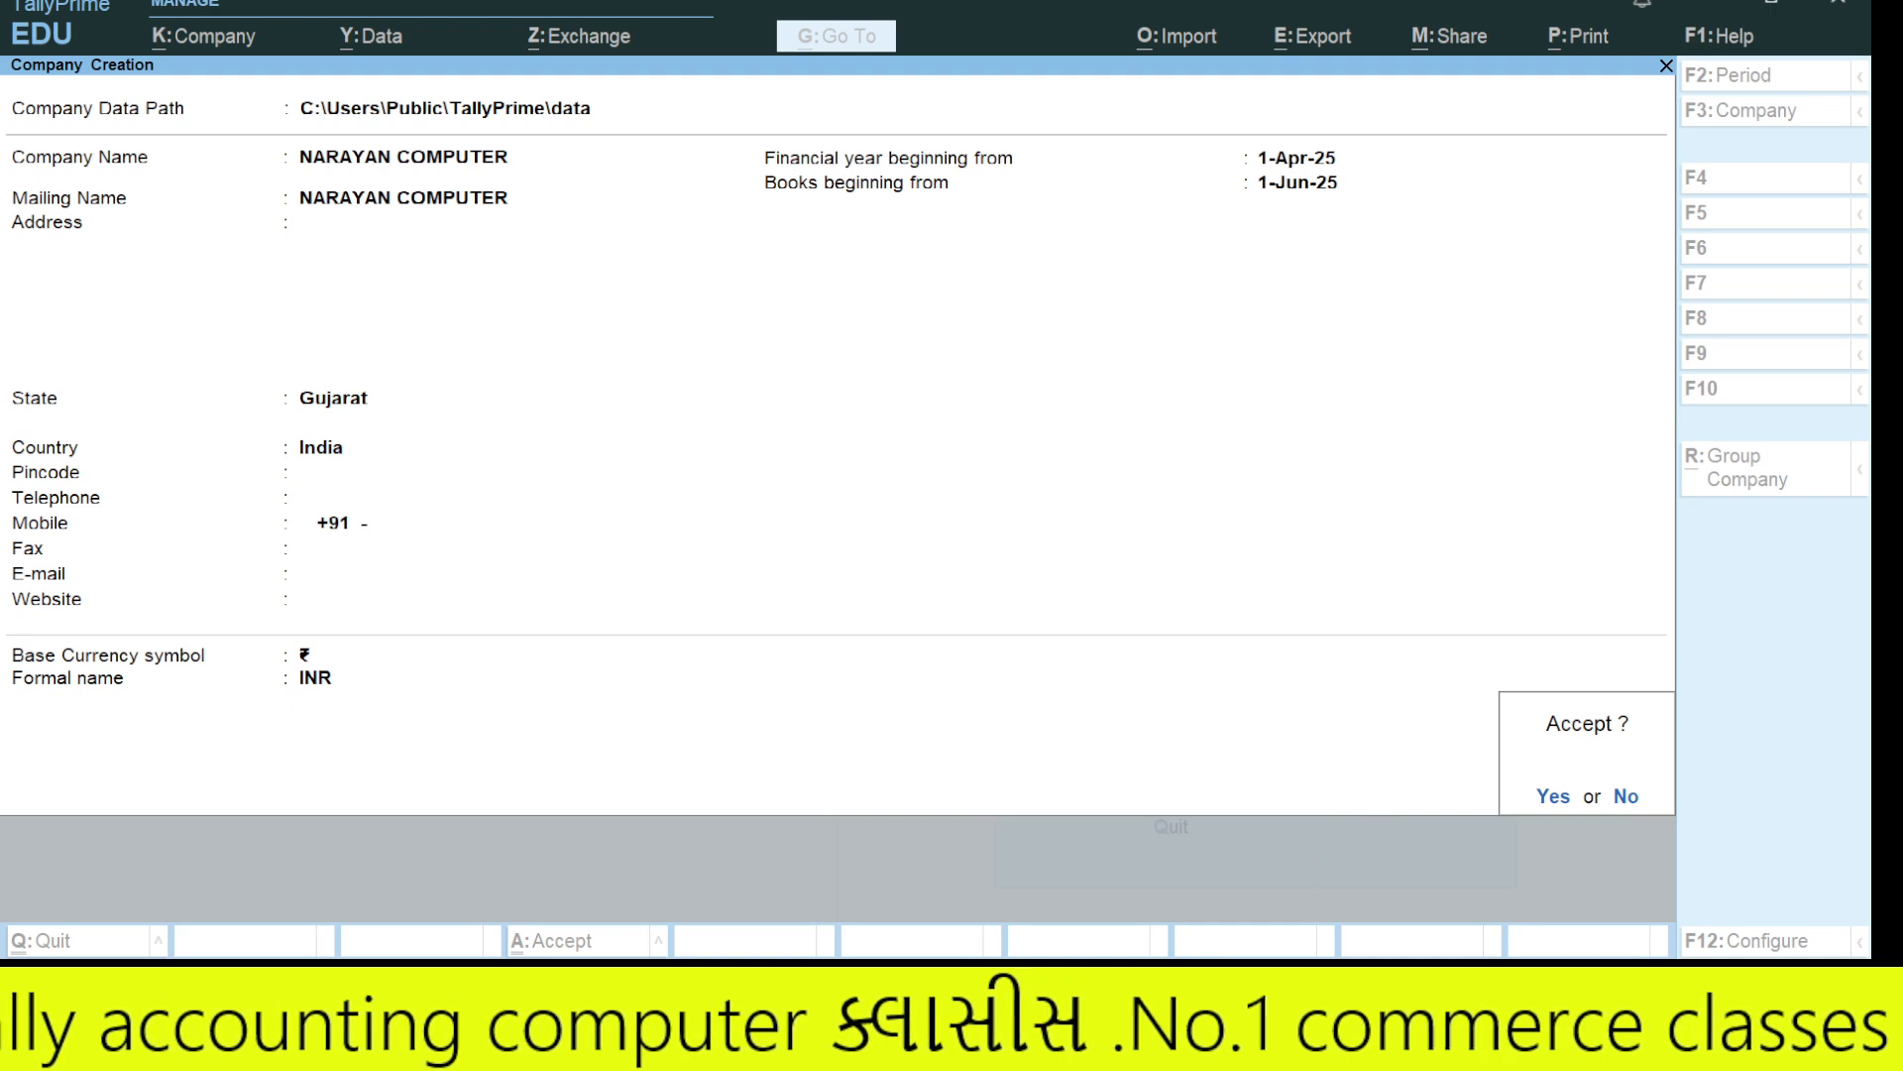
pyautogui.moveTo(1189, 1046)
pyautogui.click(1190, 833)
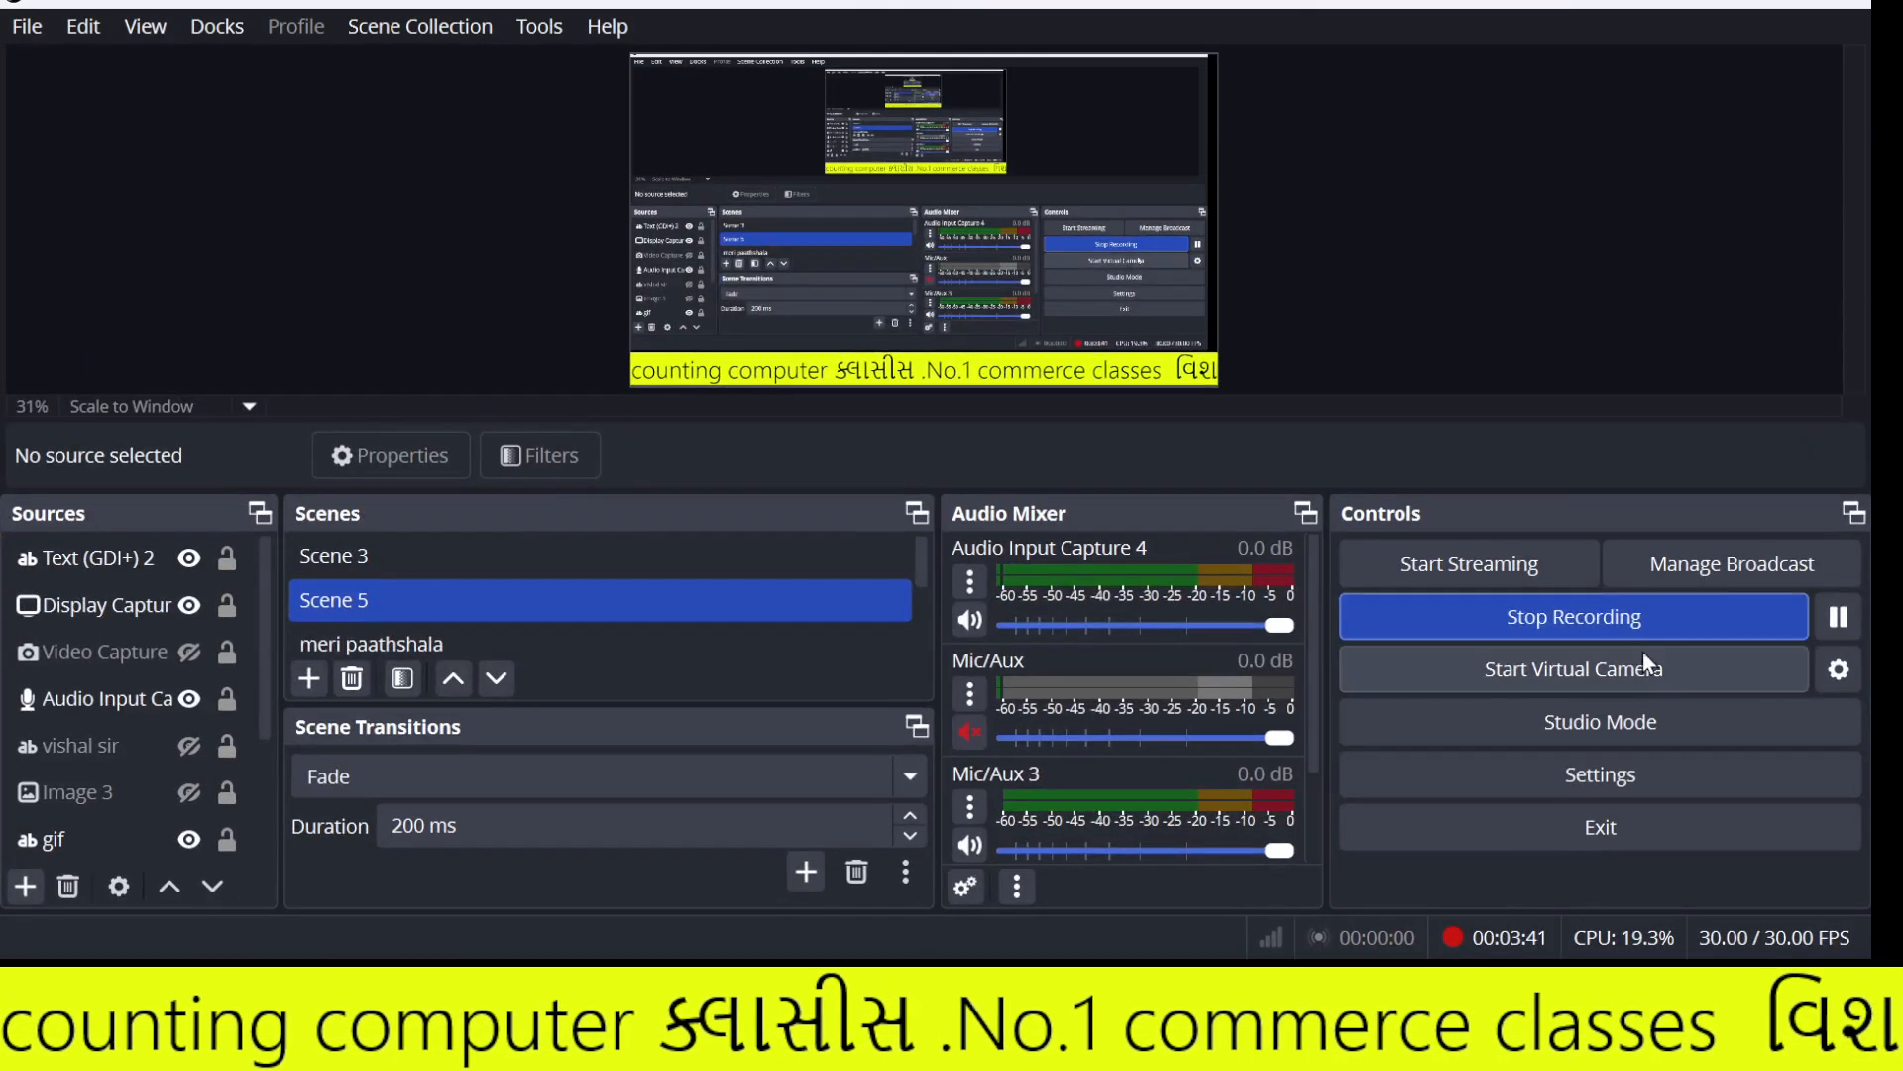